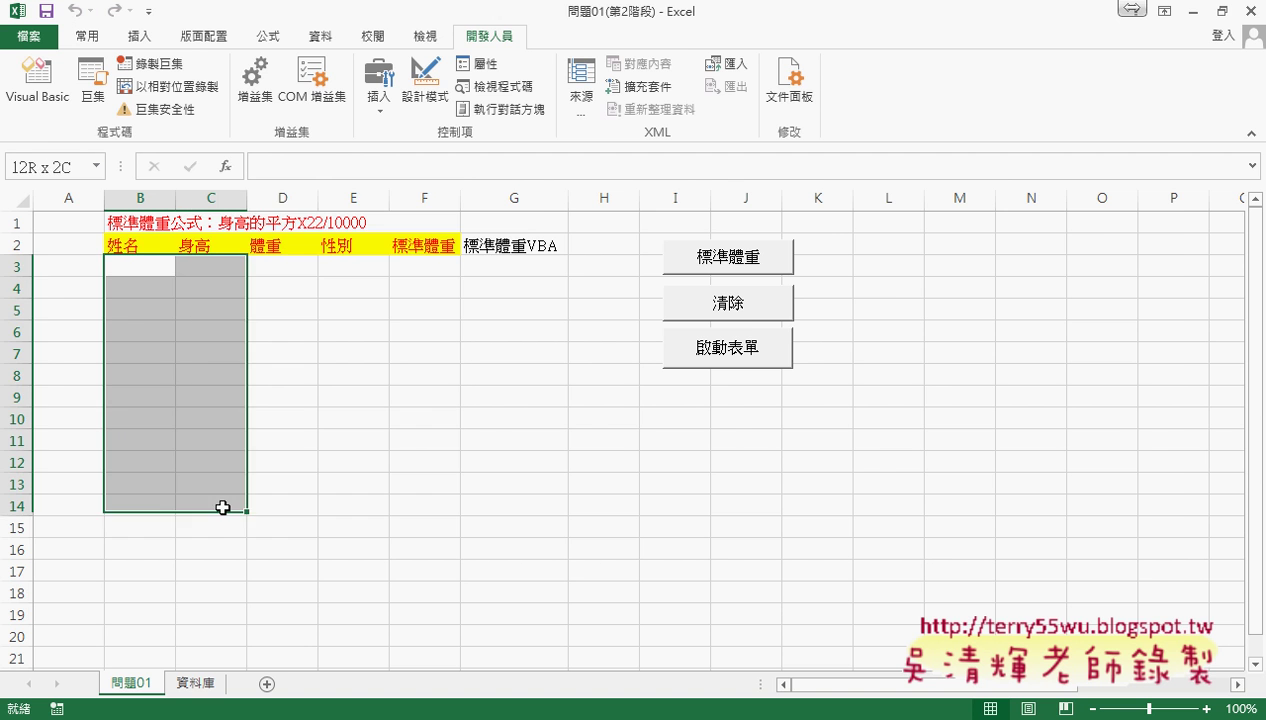
Select cells B3:F15 on the sheet, then switch to the Access 問題1 database
{"action": "left_click_drag", "start_coordinate": [152, 268], "coordinate": [430, 531]}
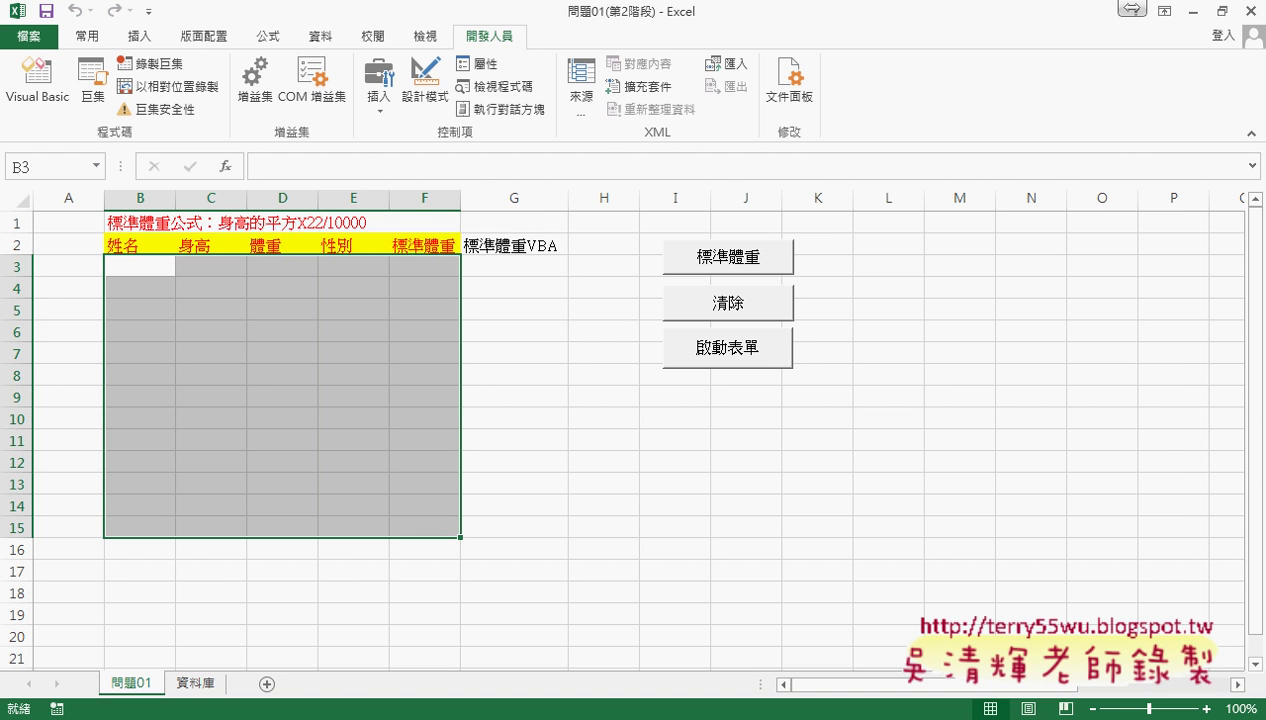
{"action": "key", "text": "alt+Tab"}
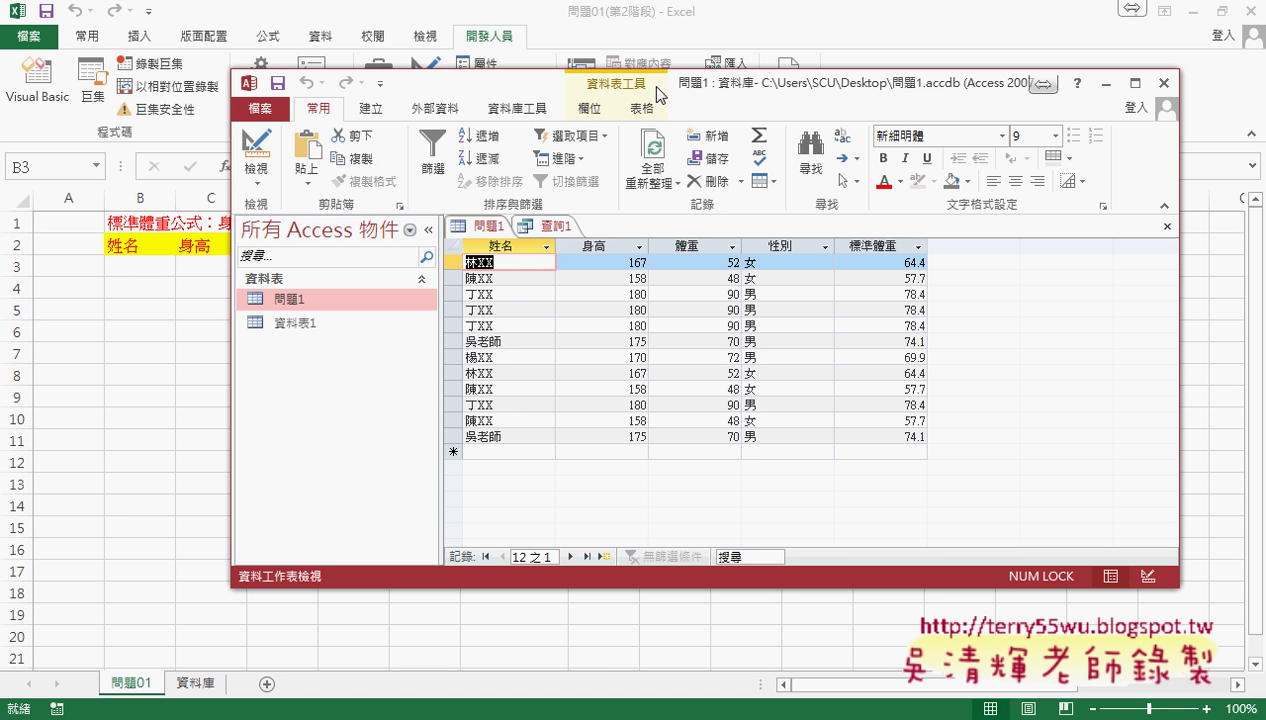
Arrange the Access window beside the sheet and select all 問題1 datasheet records
{"action": "left_click_drag", "start_coordinate": [516, 84], "coordinate": [790, 84]}
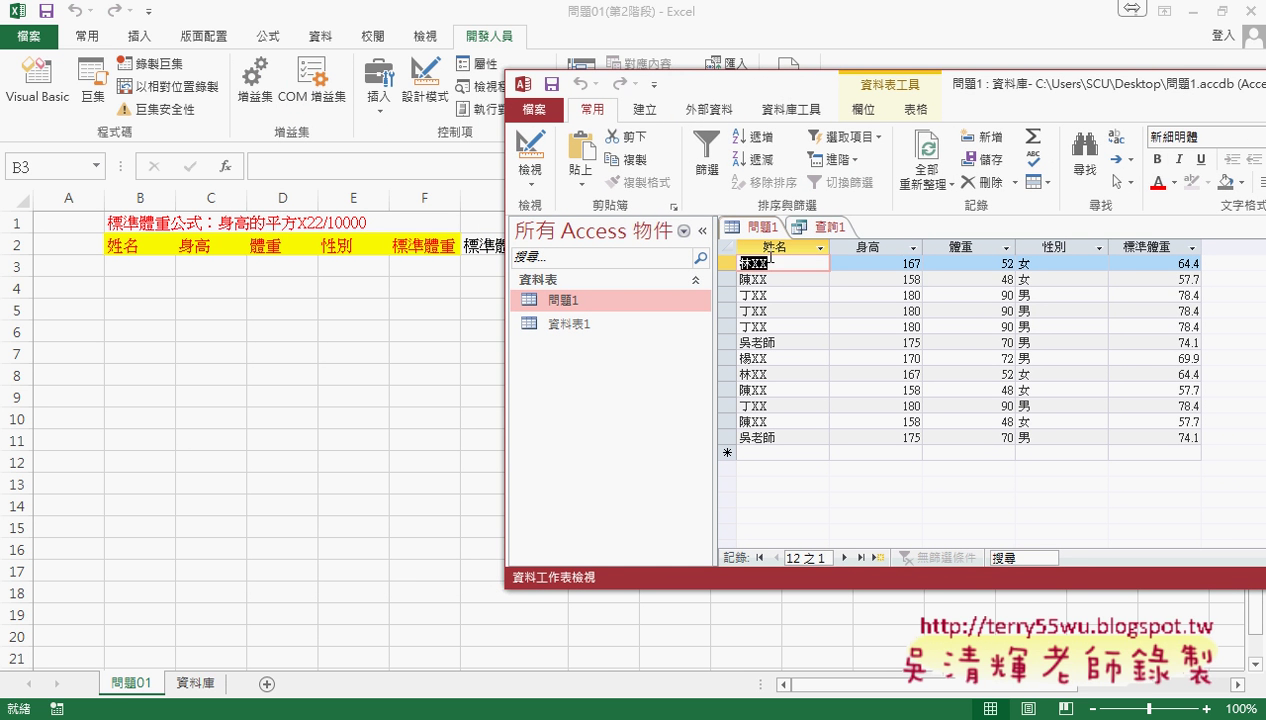
{"action": "left_click", "coordinate": [770, 257]}
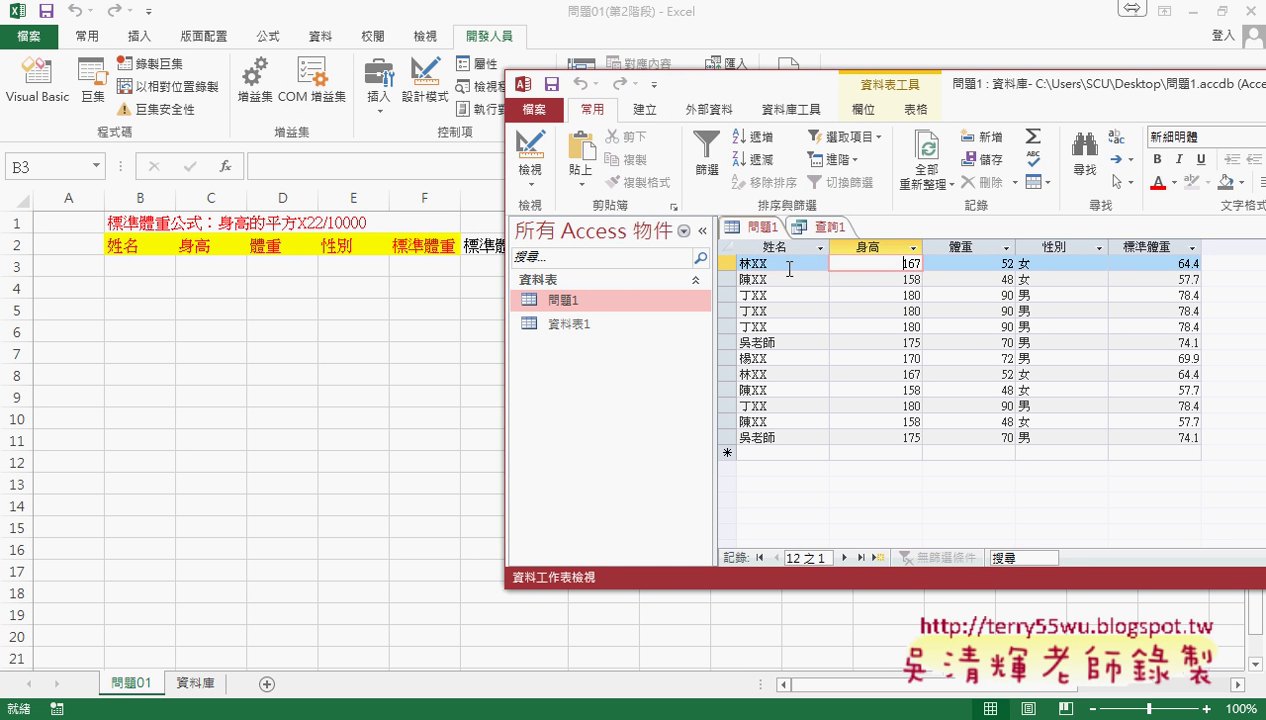
{"action": "left_click", "coordinate": [728, 250]}
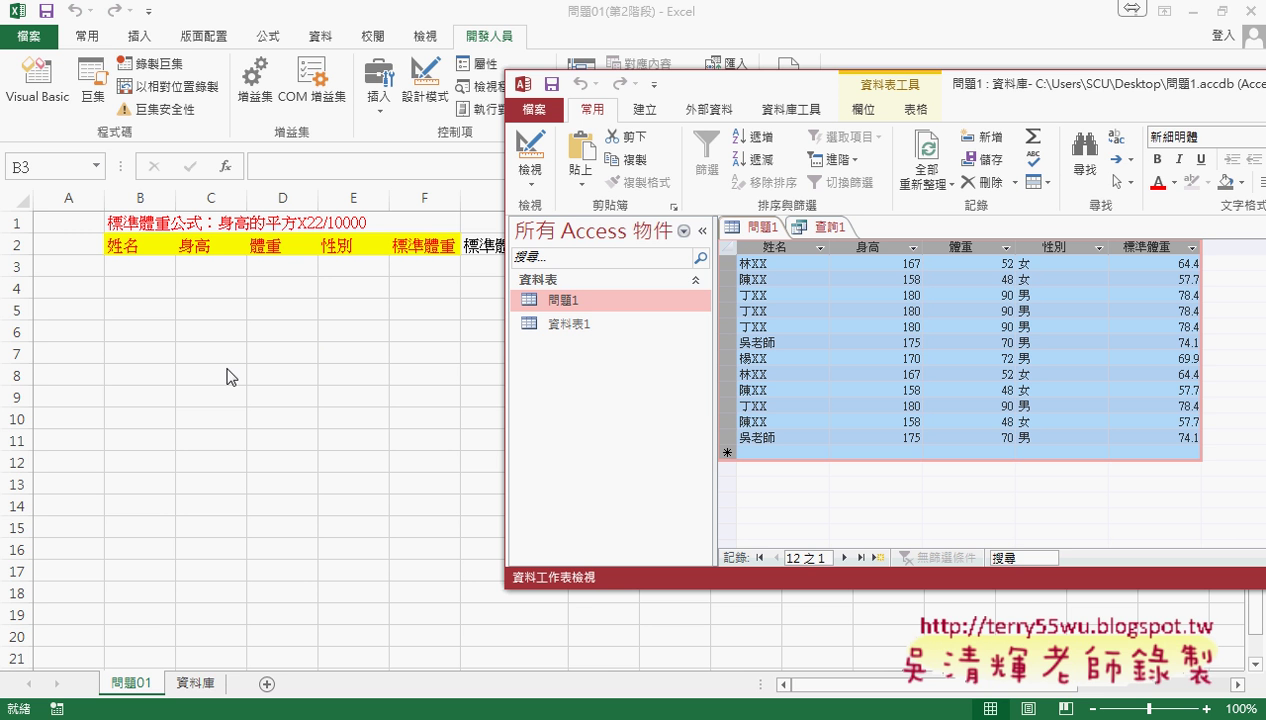
{"action": "left_click_drag", "start_coordinate": [712, 405], "coordinate": [625, 400]}
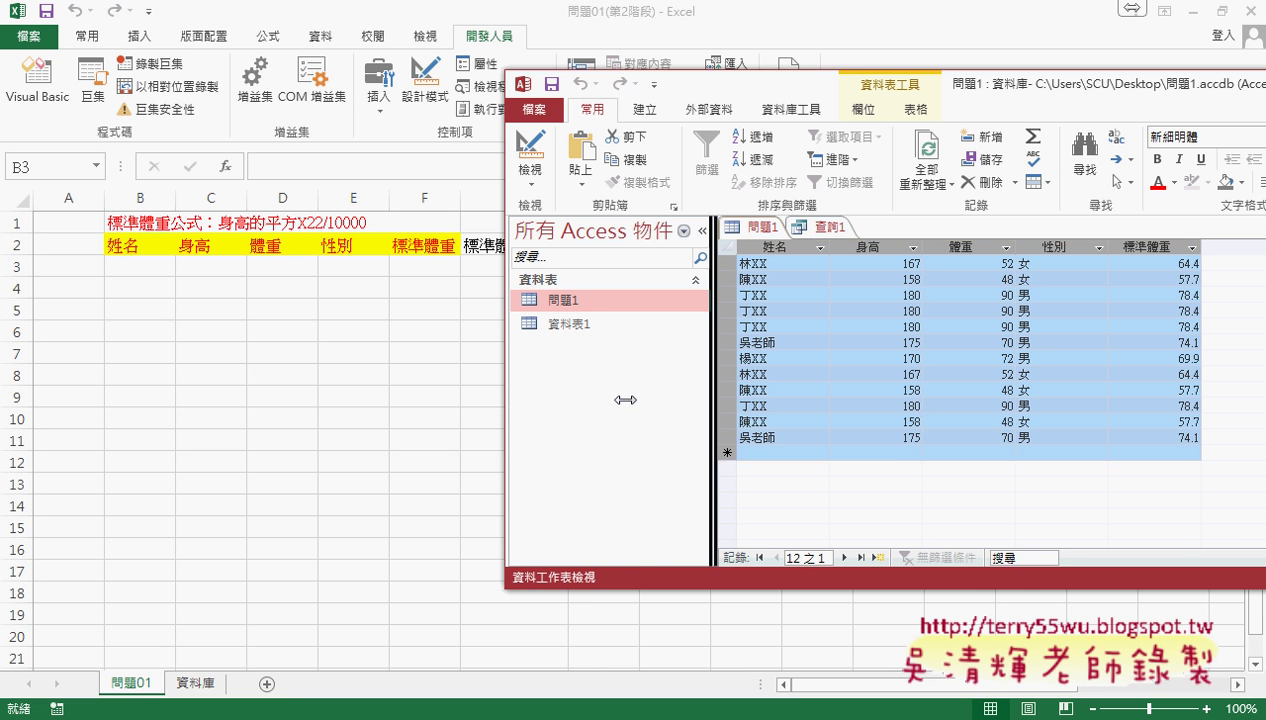
{"action": "left_click_drag", "start_coordinate": [685, 88], "coordinate": [737, 88]}
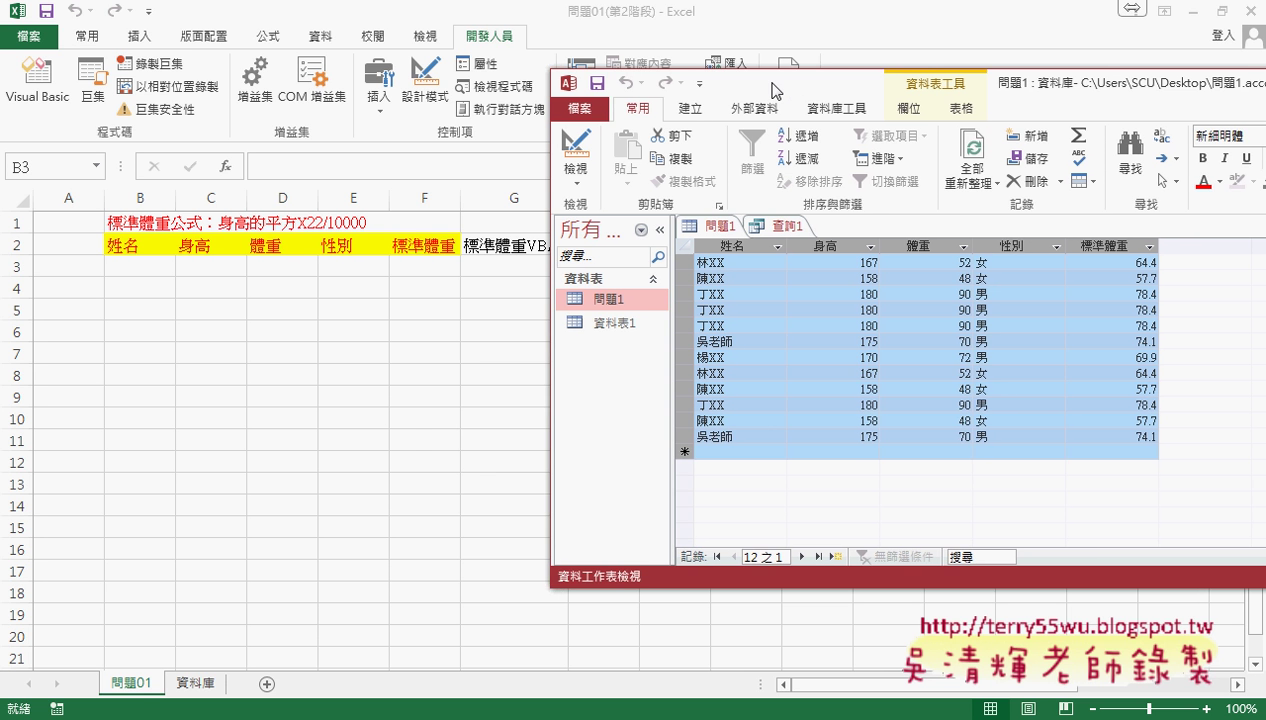
{"action": "left_click_drag", "start_coordinate": [798, 96], "coordinate": [660, 104]}
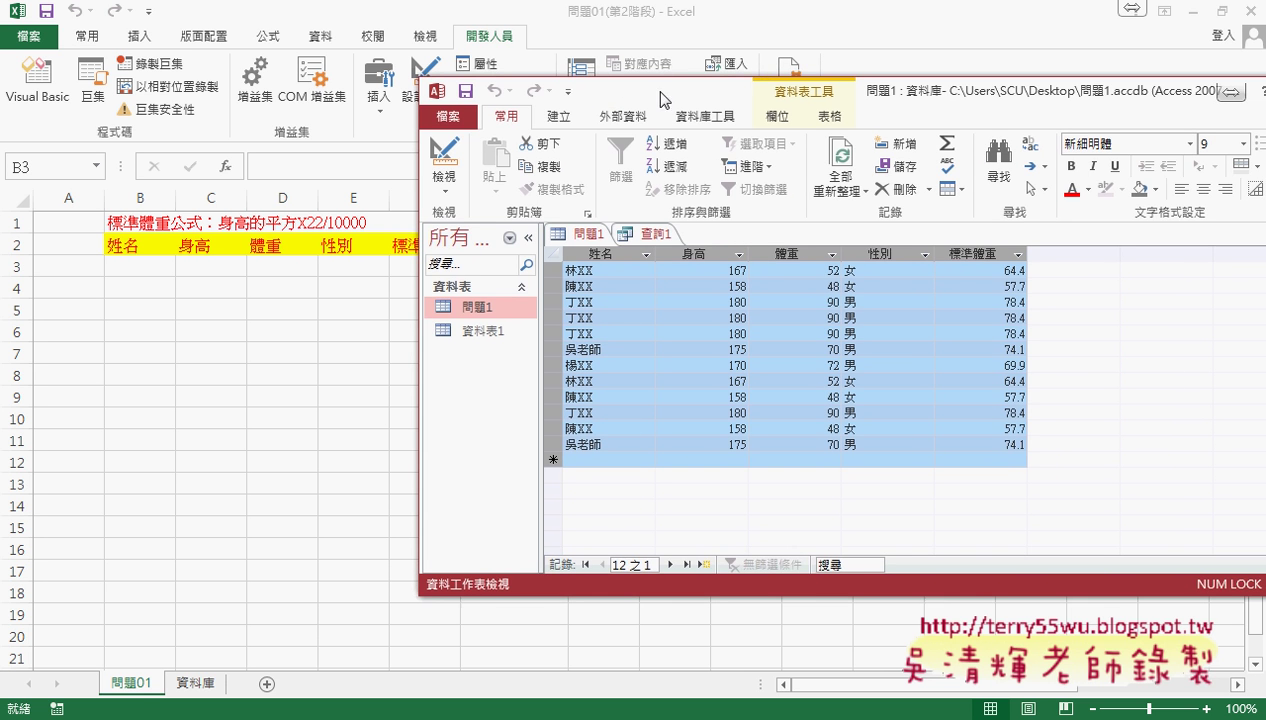
Close the 問題1 table so only the 查詢1 query stays open
{"action": "right_click", "coordinate": [585, 234]}
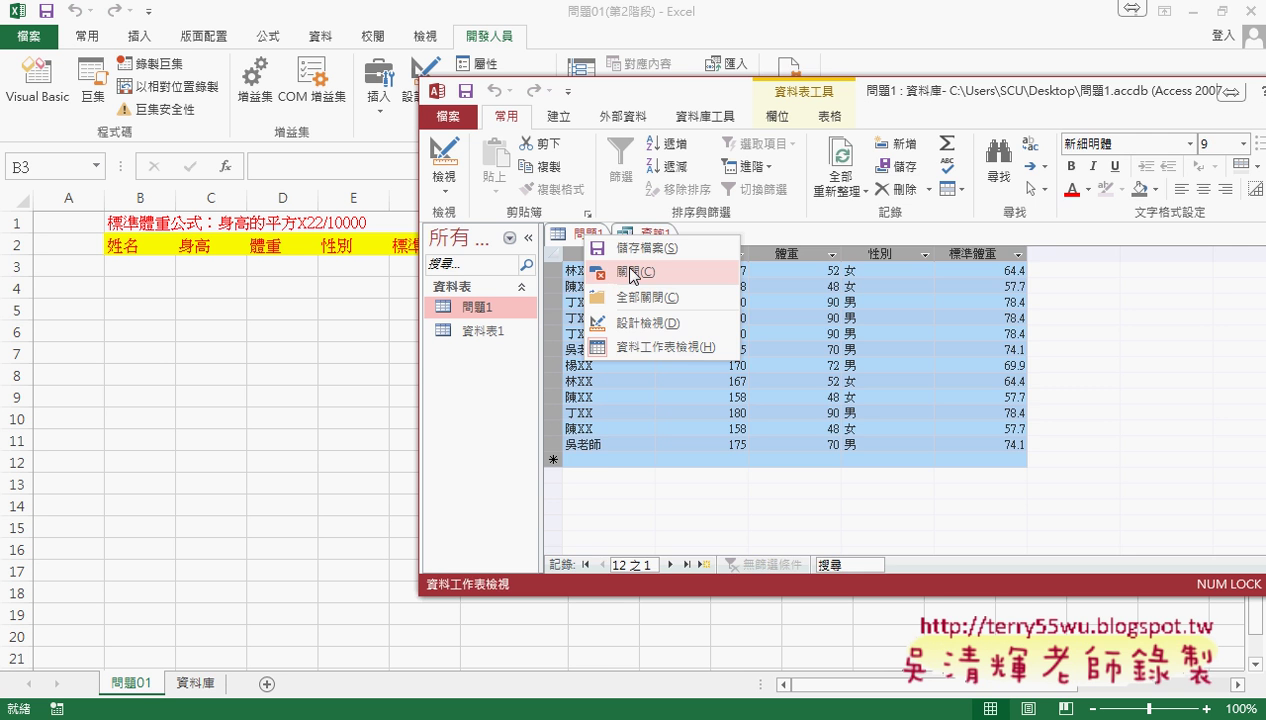
{"action": "left_click", "coordinate": [622, 264]}
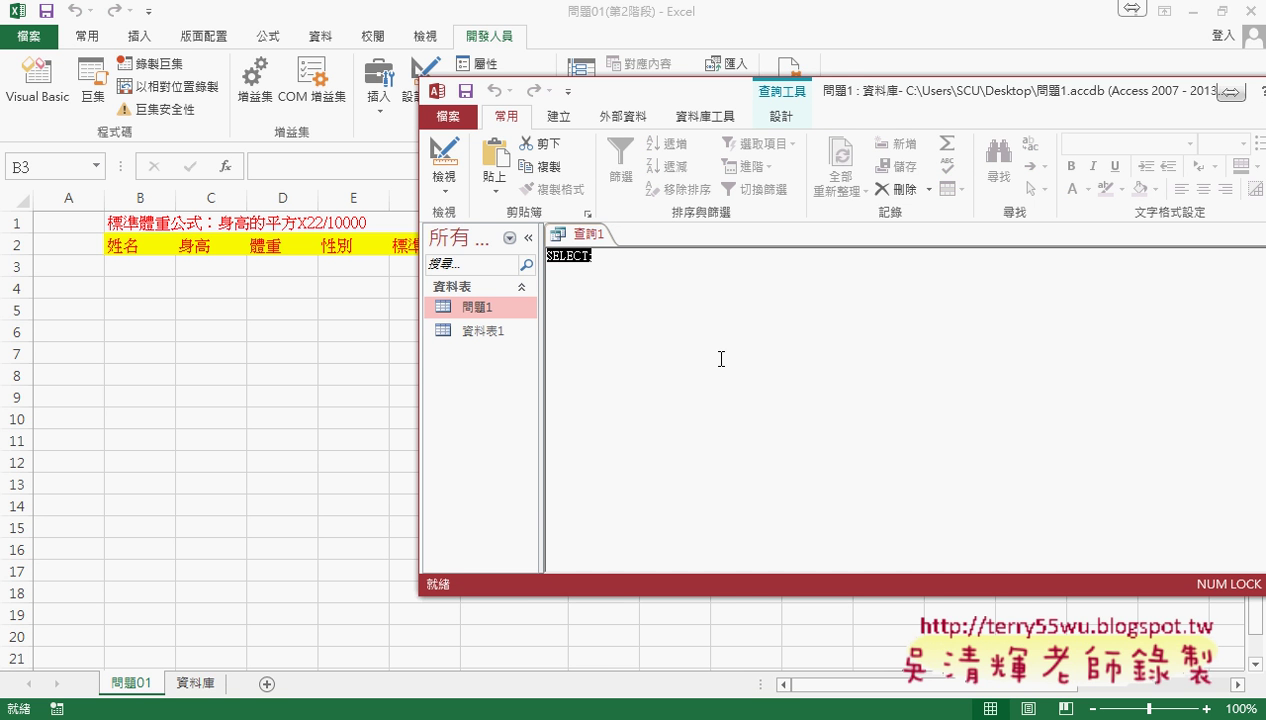
{"action": "left_click_drag", "start_coordinate": [665, 94], "coordinate": [540, 95]}
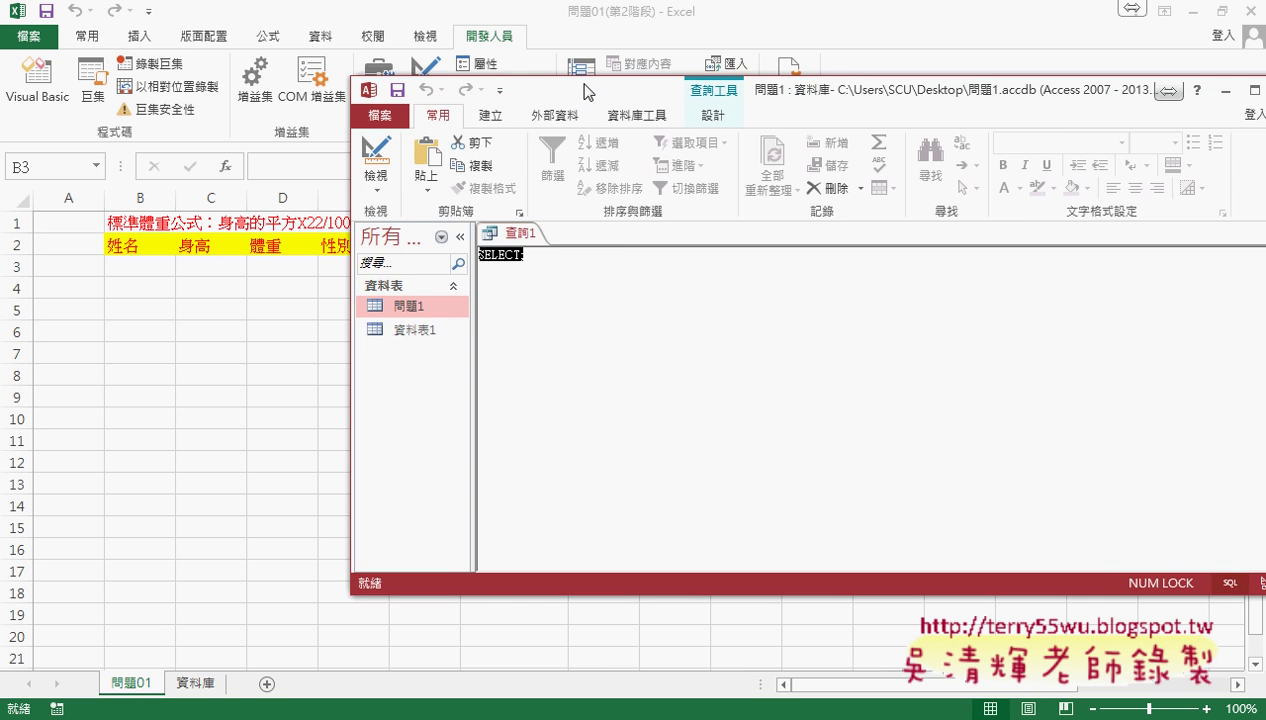
Enlarge the home form and add a copy of the 新增全部 button beneath it
{"action": "left_click", "coordinate": [1167, 91]}
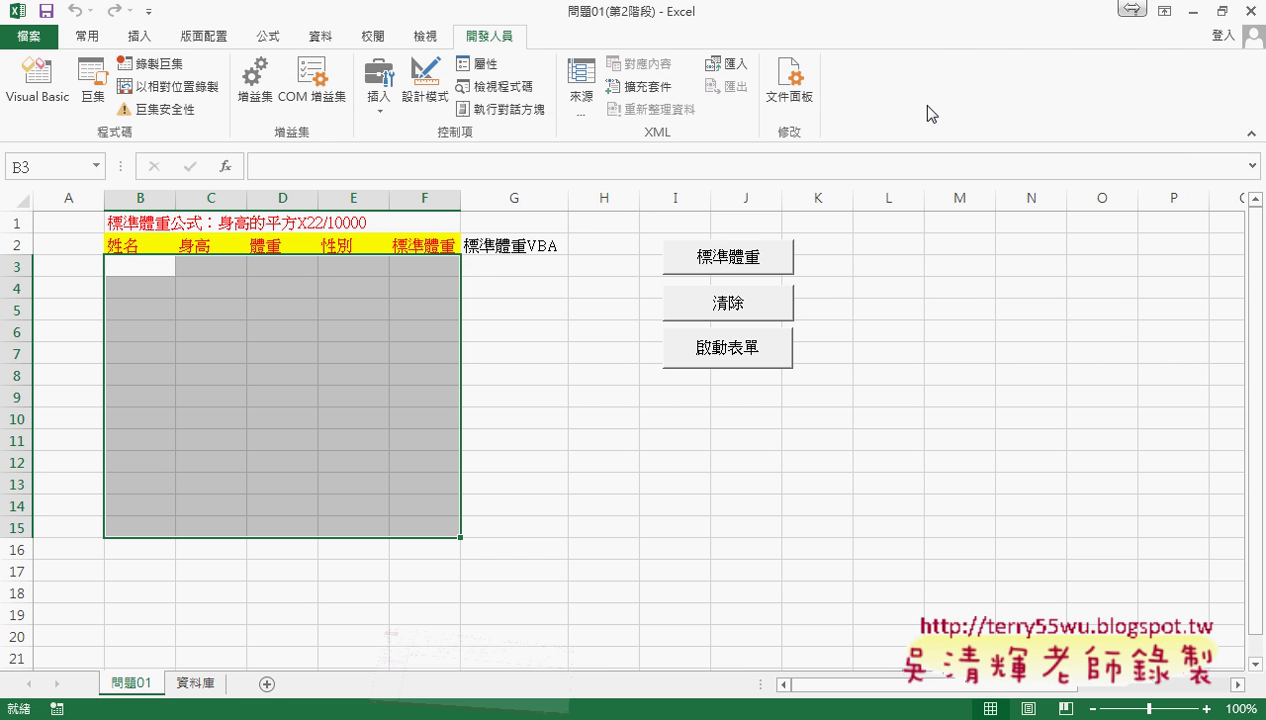
{"action": "left_click", "coordinate": [32, 86]}
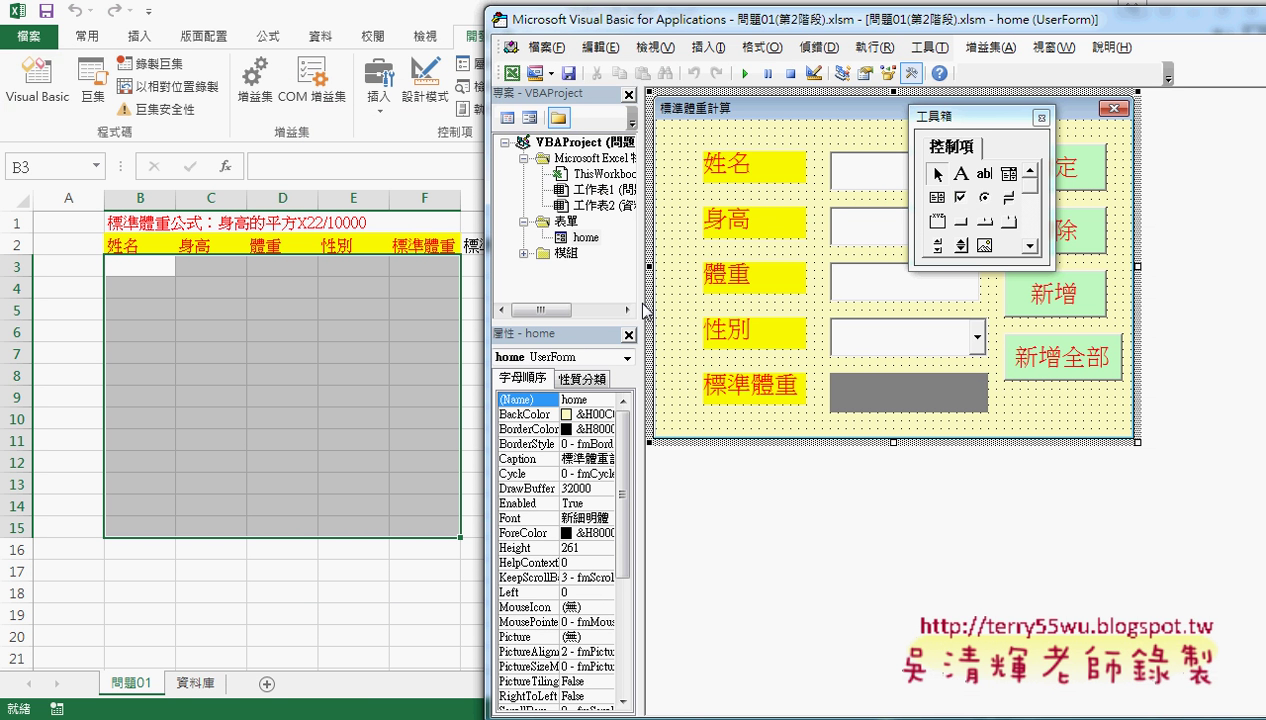
{"action": "left_click_drag", "start_coordinate": [893, 441], "coordinate": [893, 461]}
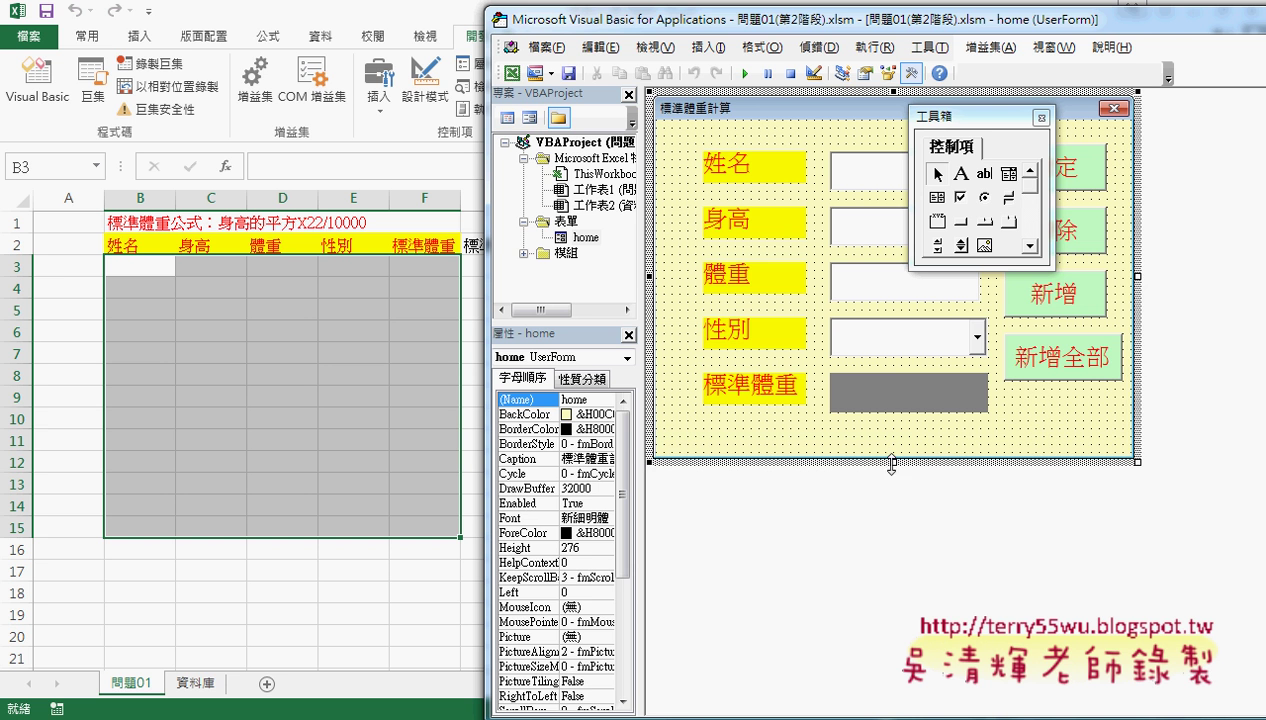
{"action": "left_click_drag", "start_coordinate": [1135, 276], "coordinate": [1145, 276]}
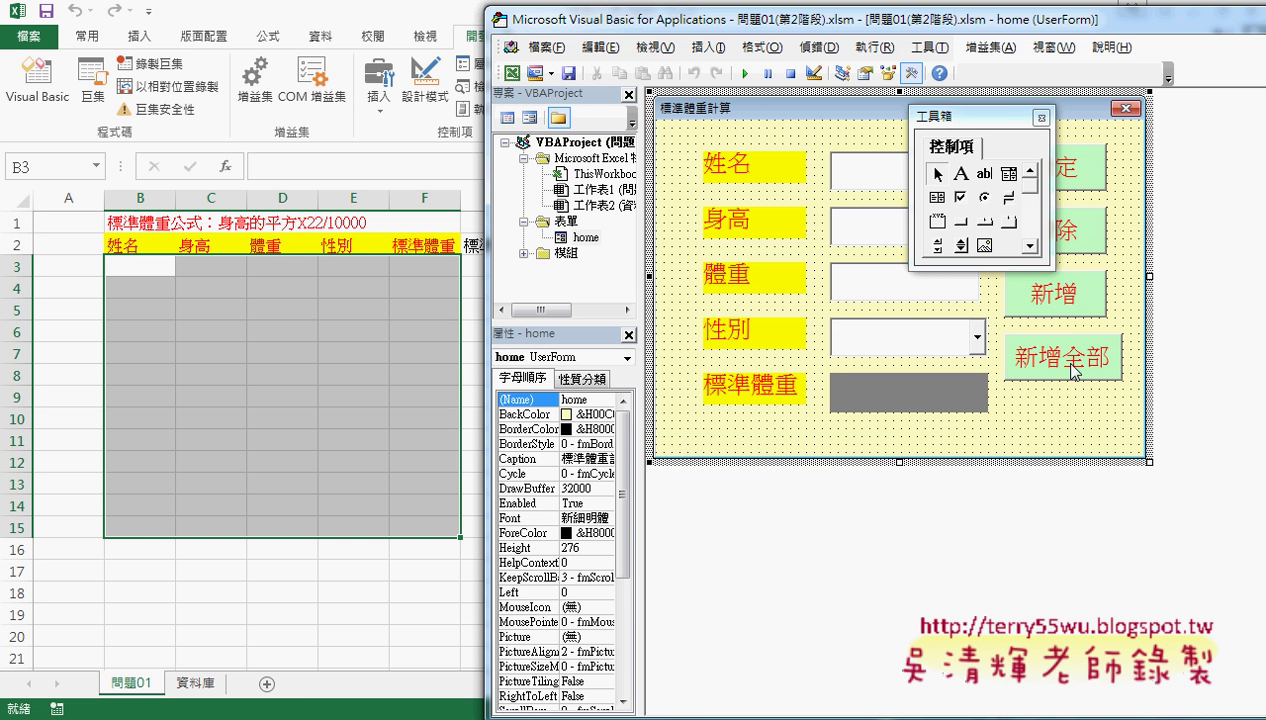
{"action": "left_click_drag", "start_coordinate": [1069, 372], "coordinate": [1078, 437]}
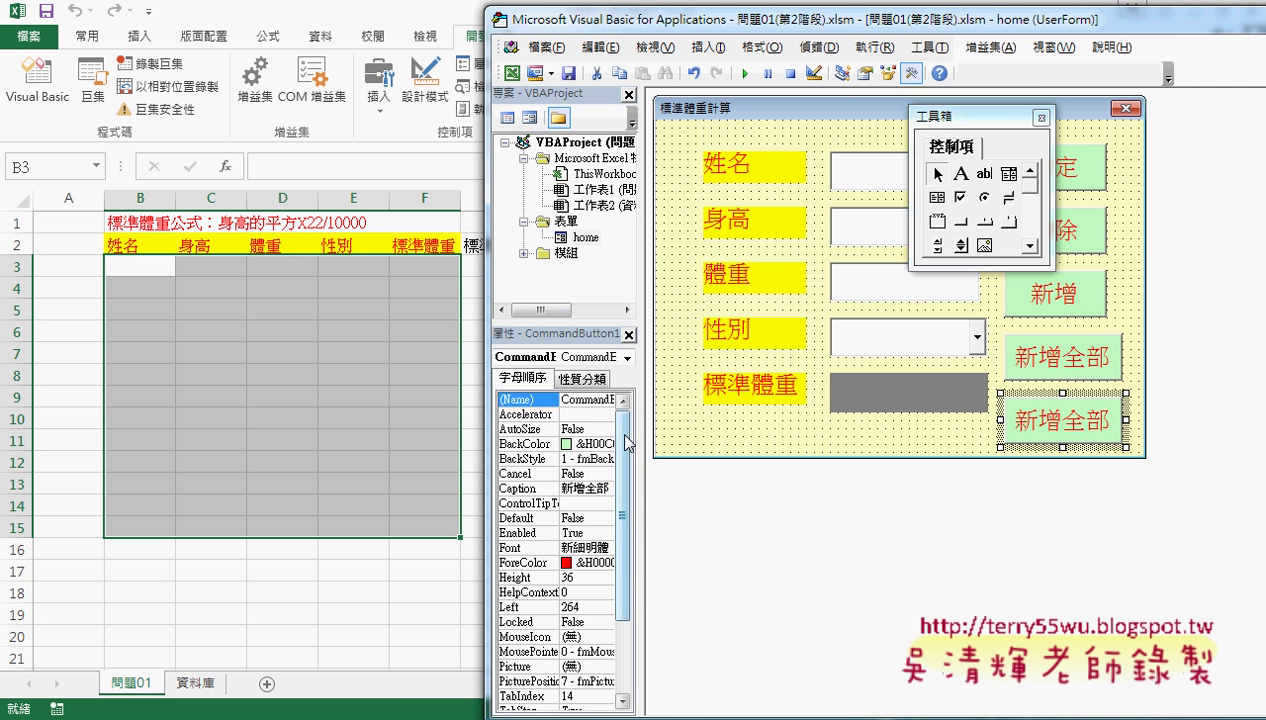
Name the new button B5 and give it the caption 查詢全部
{"action": "left_click", "coordinate": [588, 400]}
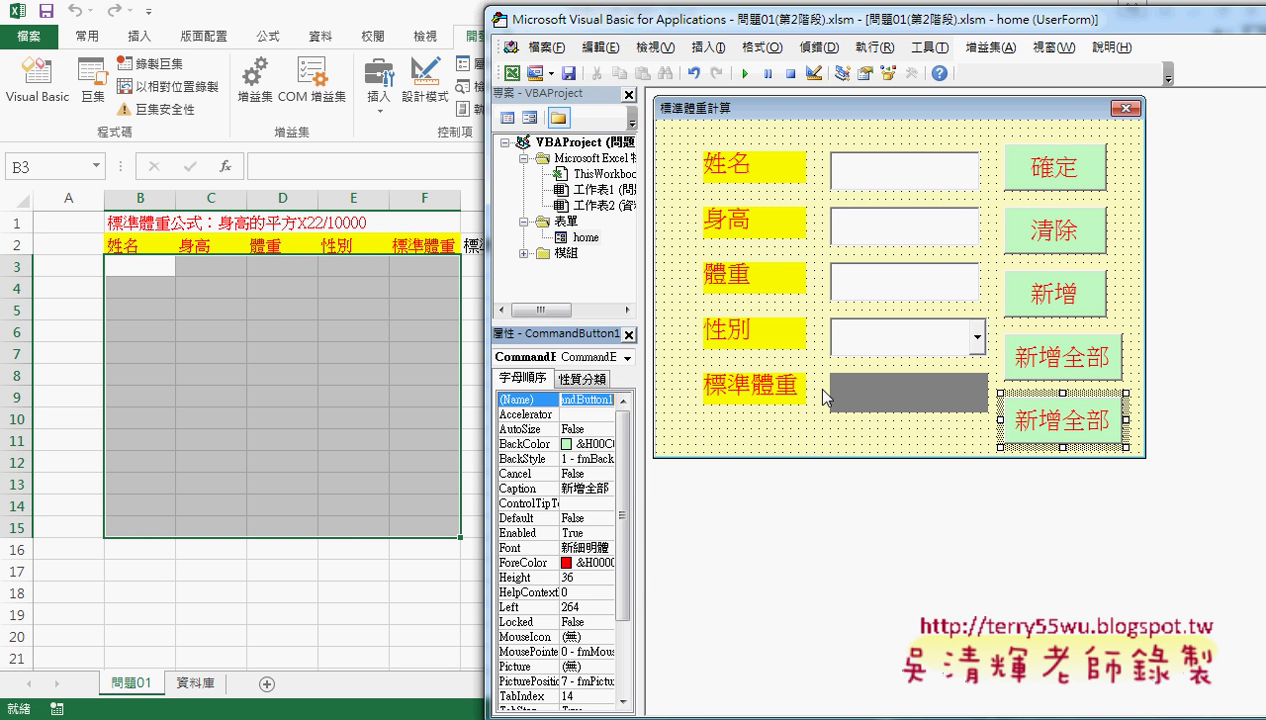
{"action": "type", "text": "B5"}
{"action": "key", "text": "Return"}
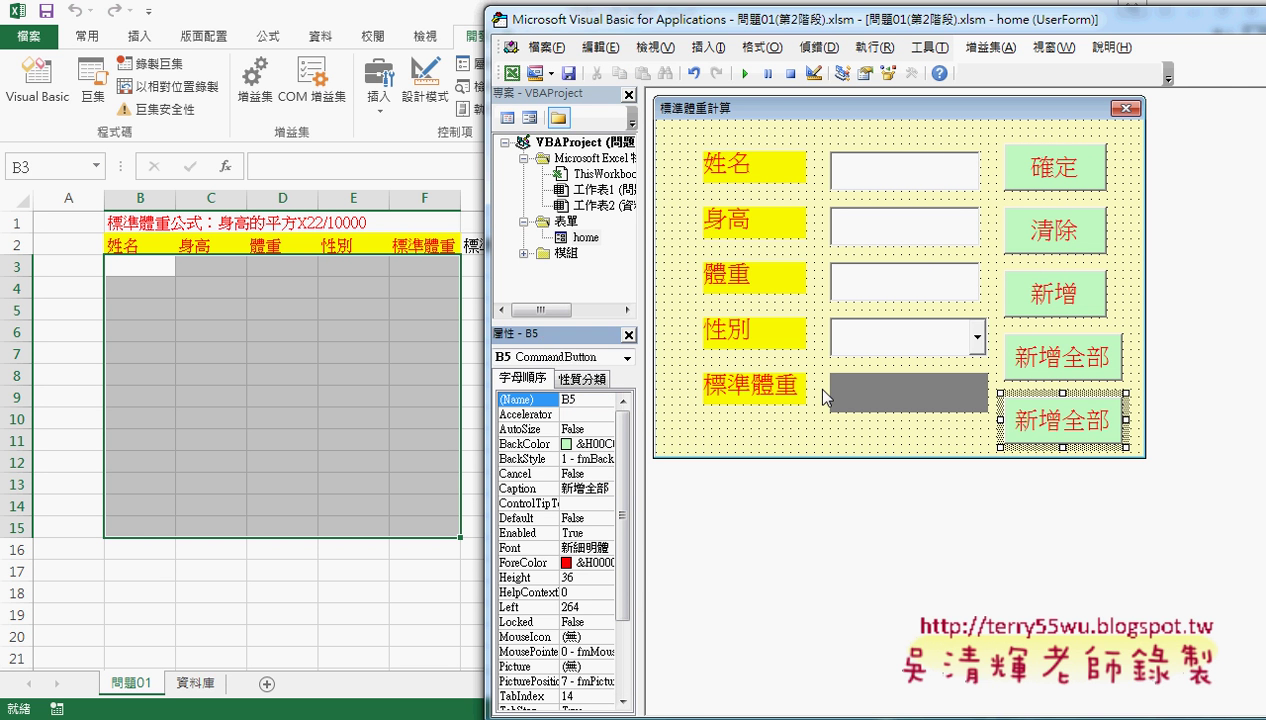
{"action": "left_click", "coordinate": [583, 490]}
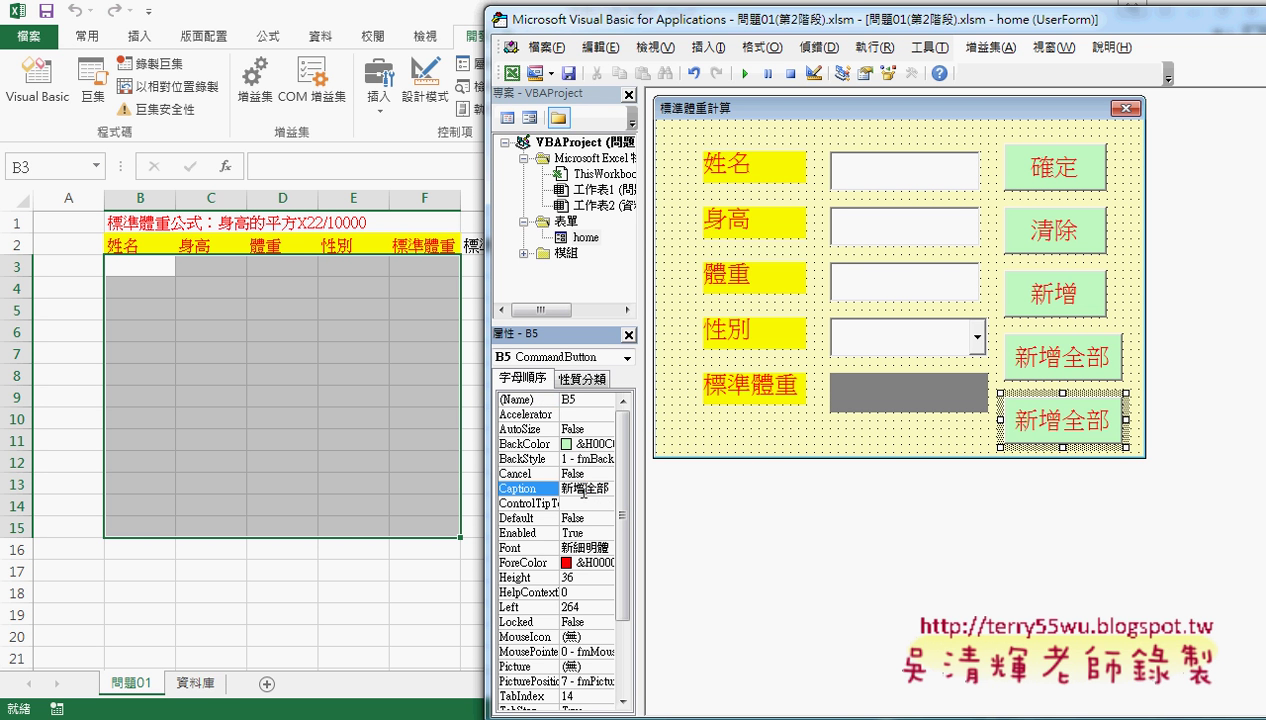
{"action": "left_click_drag", "start_coordinate": [583, 490], "coordinate": [558, 496]}
{"action": "type", "text": "."}
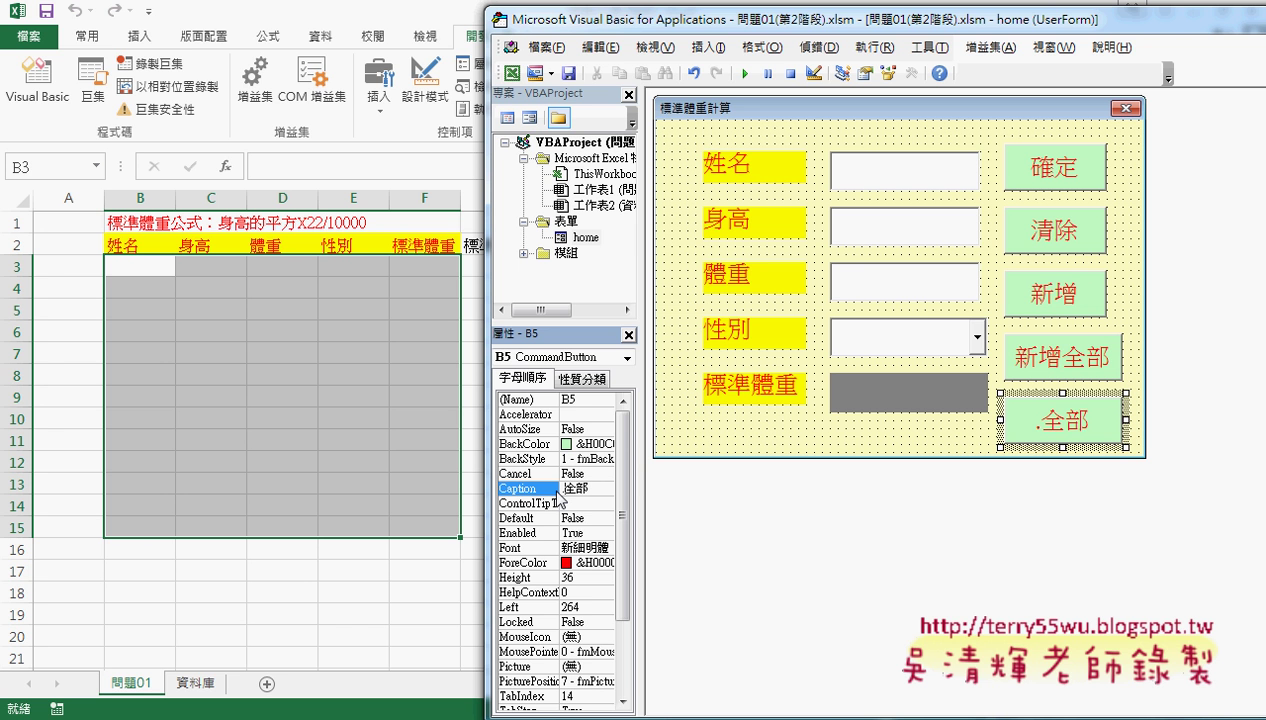
{"action": "key", "text": "BackSpace"}
{"action": "type", "text": "ㄑ"}
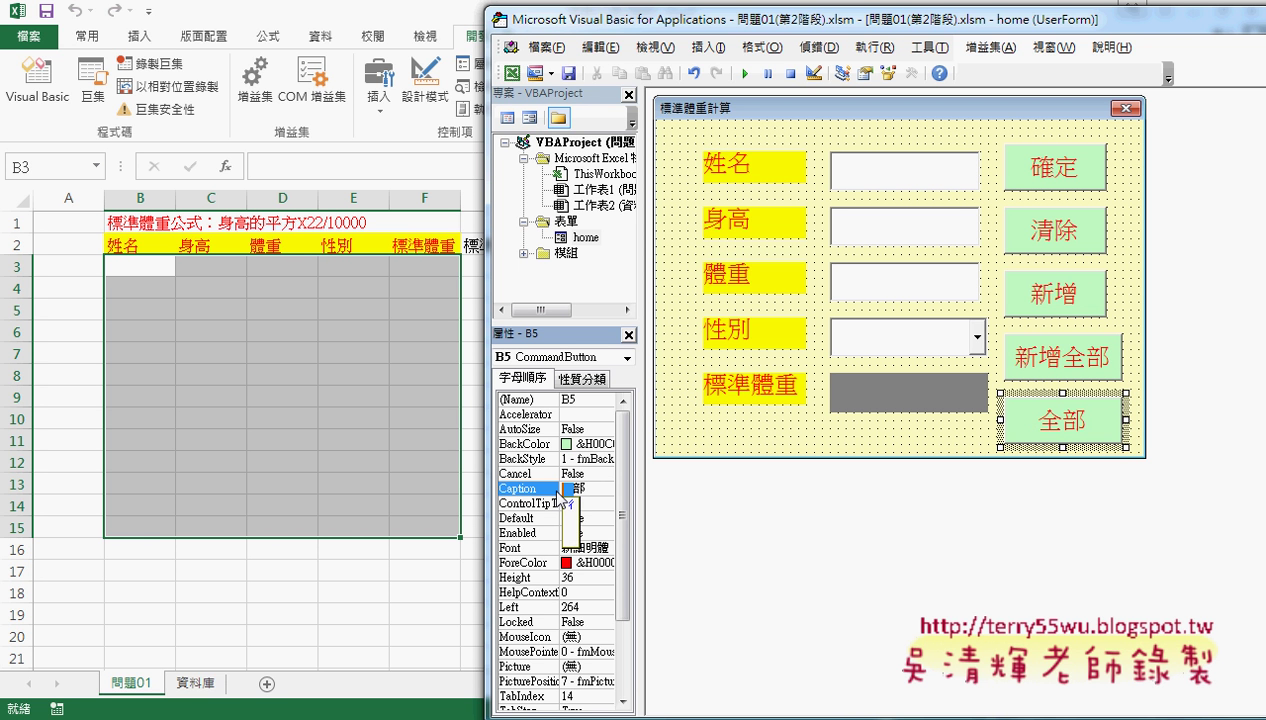
{"action": "type", "text": "查"}
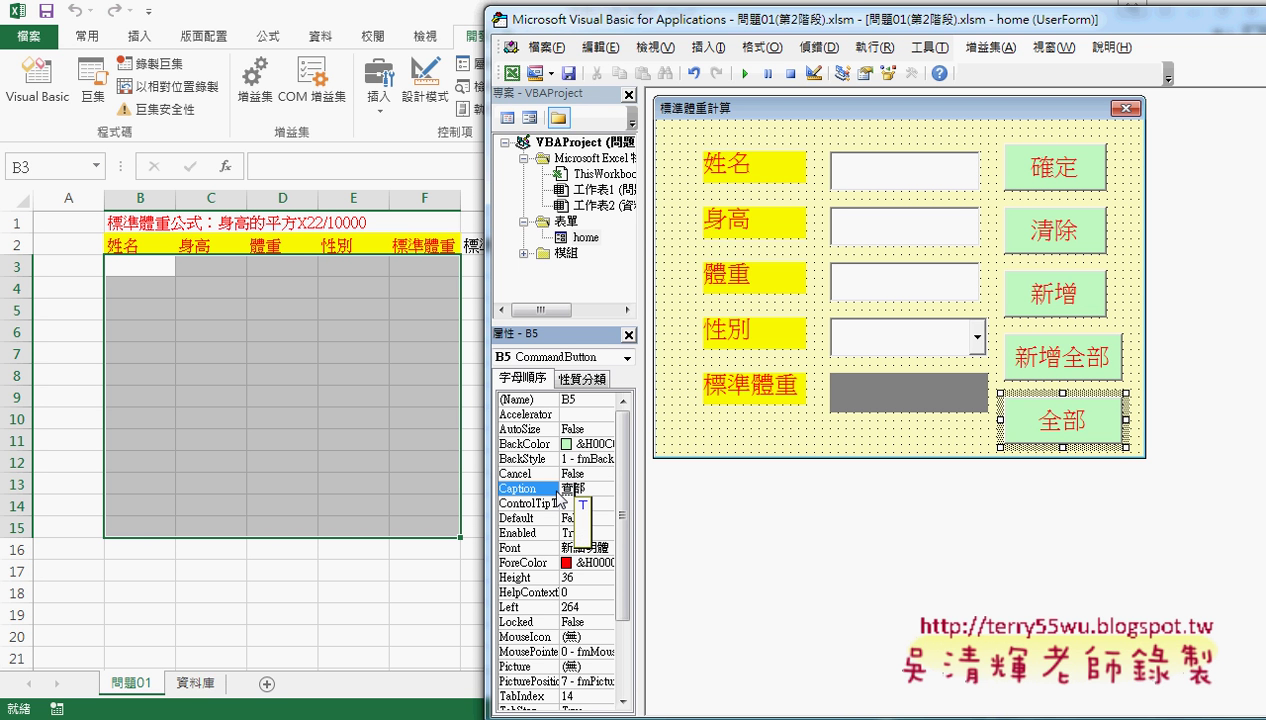
{"action": "type", "text": "詢"}
{"action": "key", "text": "Return"}
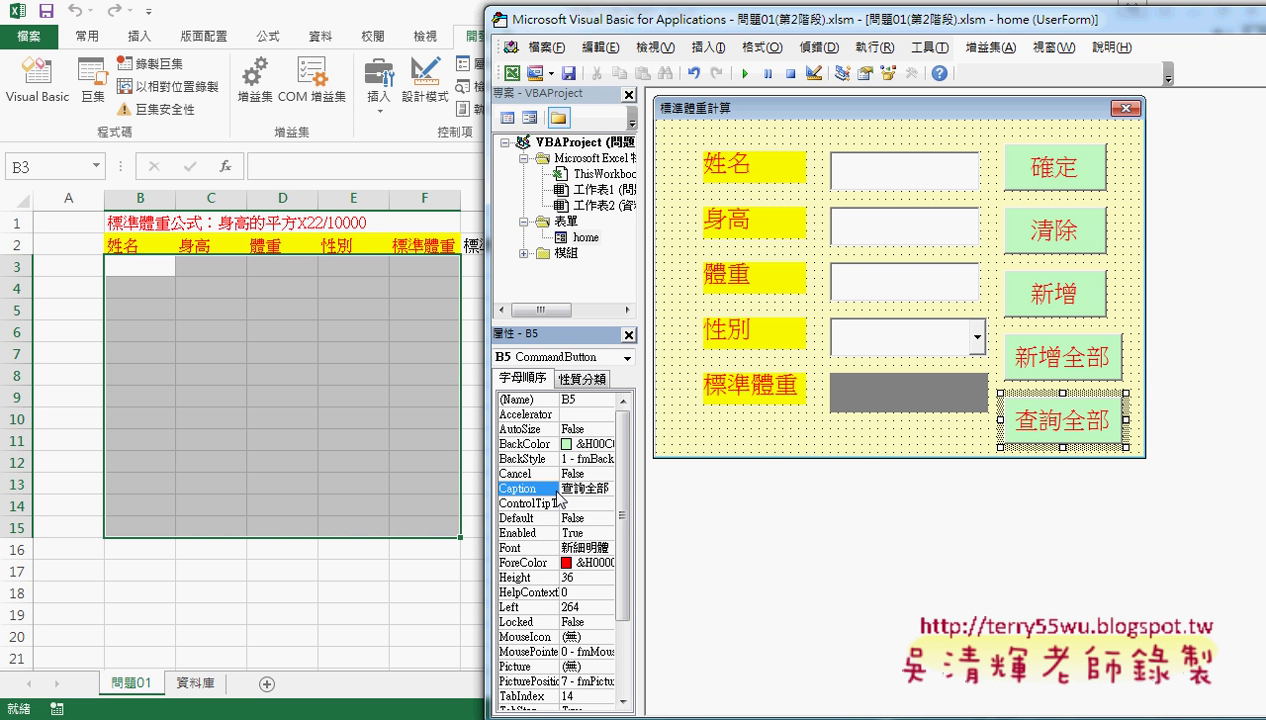
Delete the empty B5_Click procedure and switch to the Google Docs code notes
{"action": "double_click", "coordinate": [1028, 420]}
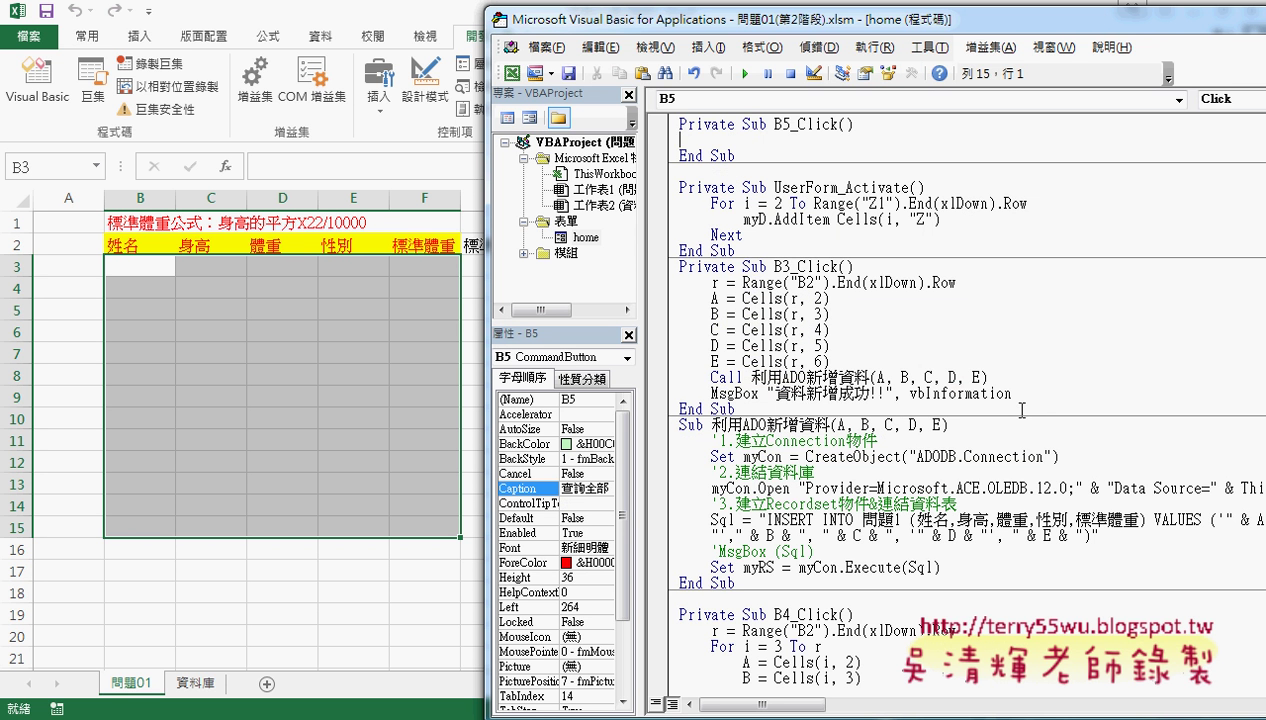
{"action": "left_click_drag", "start_coordinate": [740, 165], "coordinate": [665, 120]}
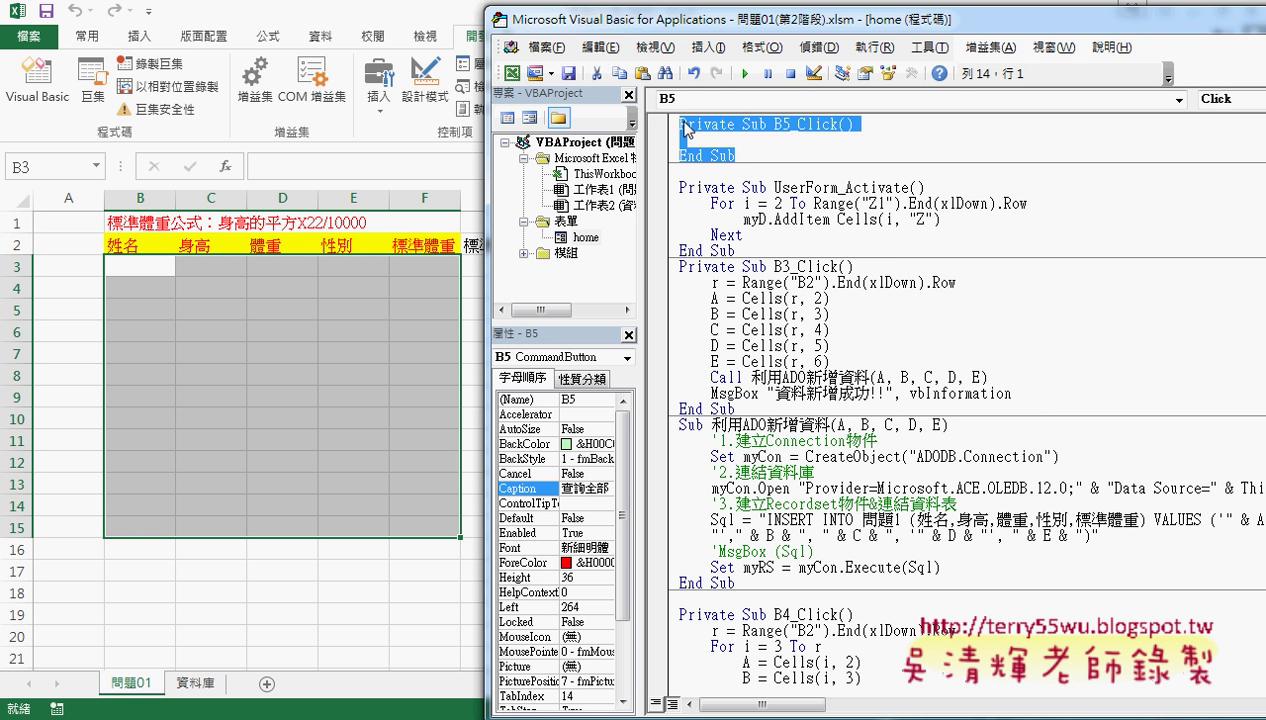
{"action": "key", "text": "Delete"}
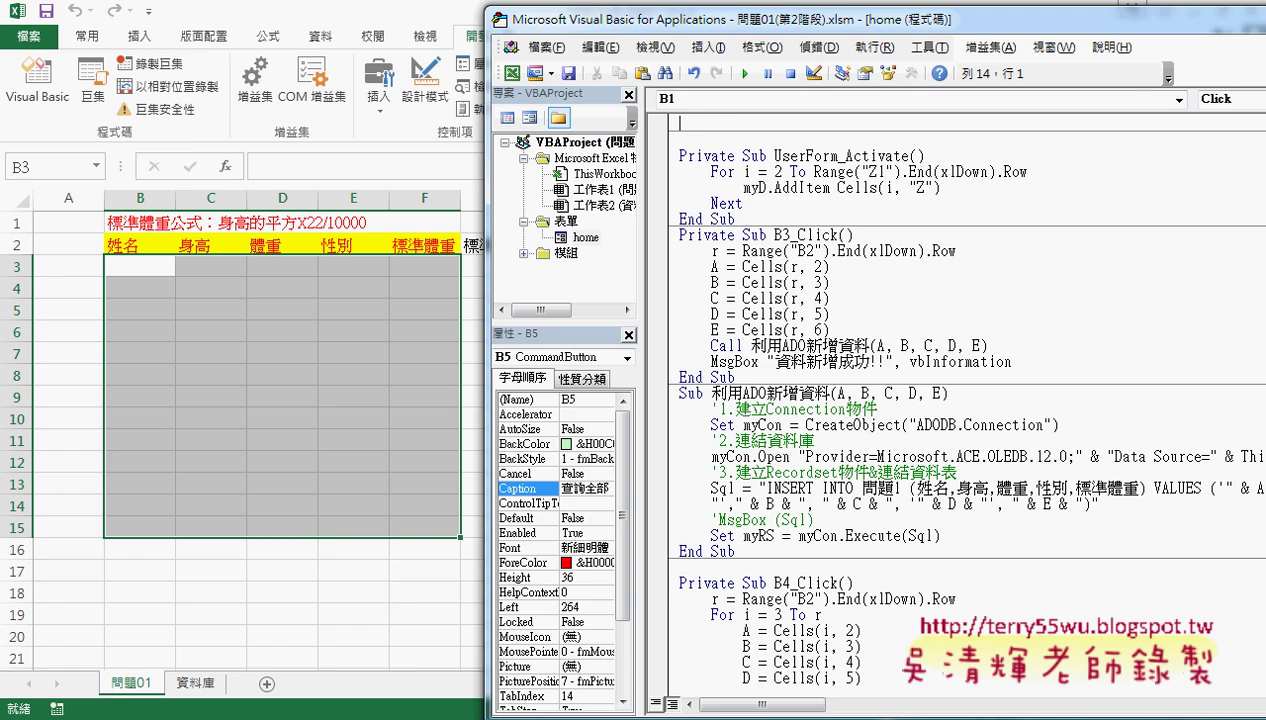
{"action": "key", "text": "alt+Tab"}
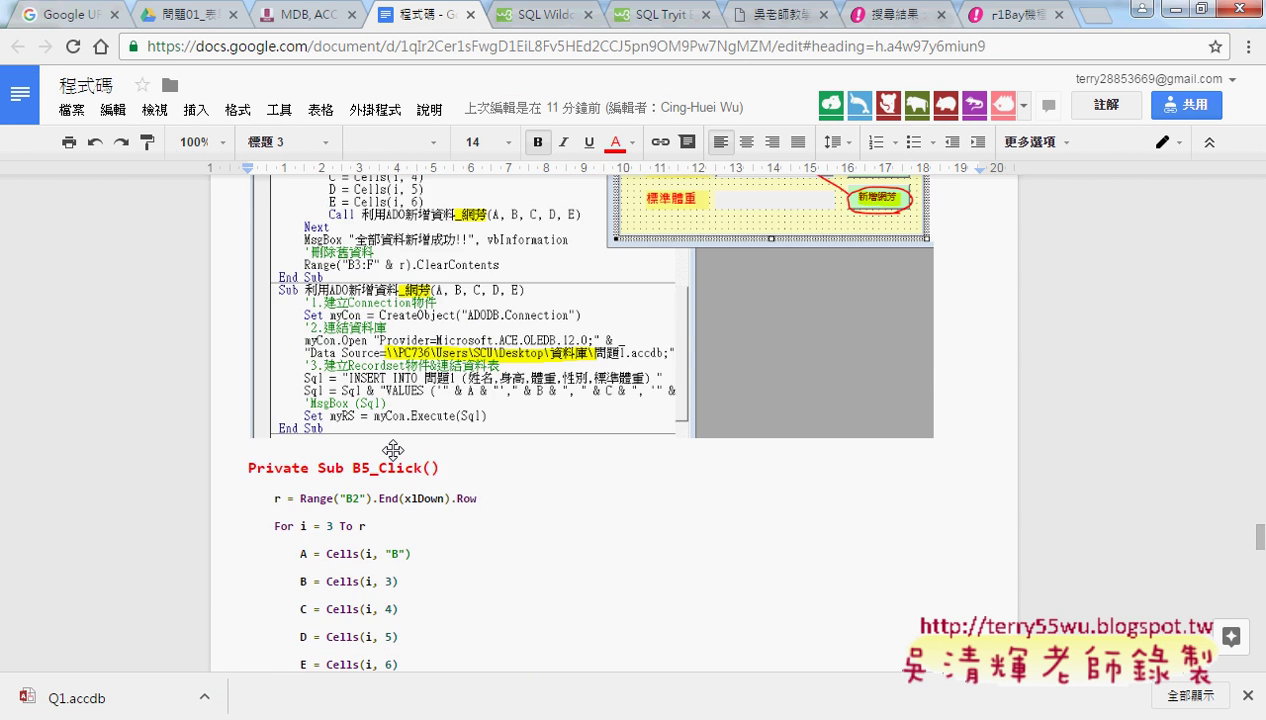
{"action": "scroll", "coordinate": [393, 452], "scroll_direction": "down", "scroll_amount": 10}
{"action": "scroll", "coordinate": [393, 452], "scroll_direction": "up", "scroll_amount": 5}
{"action": "scroll", "coordinate": [393, 452], "scroll_direction": "up", "scroll_amount": 5}
{"action": "scroll", "coordinate": [393, 452], "scroll_direction": "up", "scroll_amount": 4}
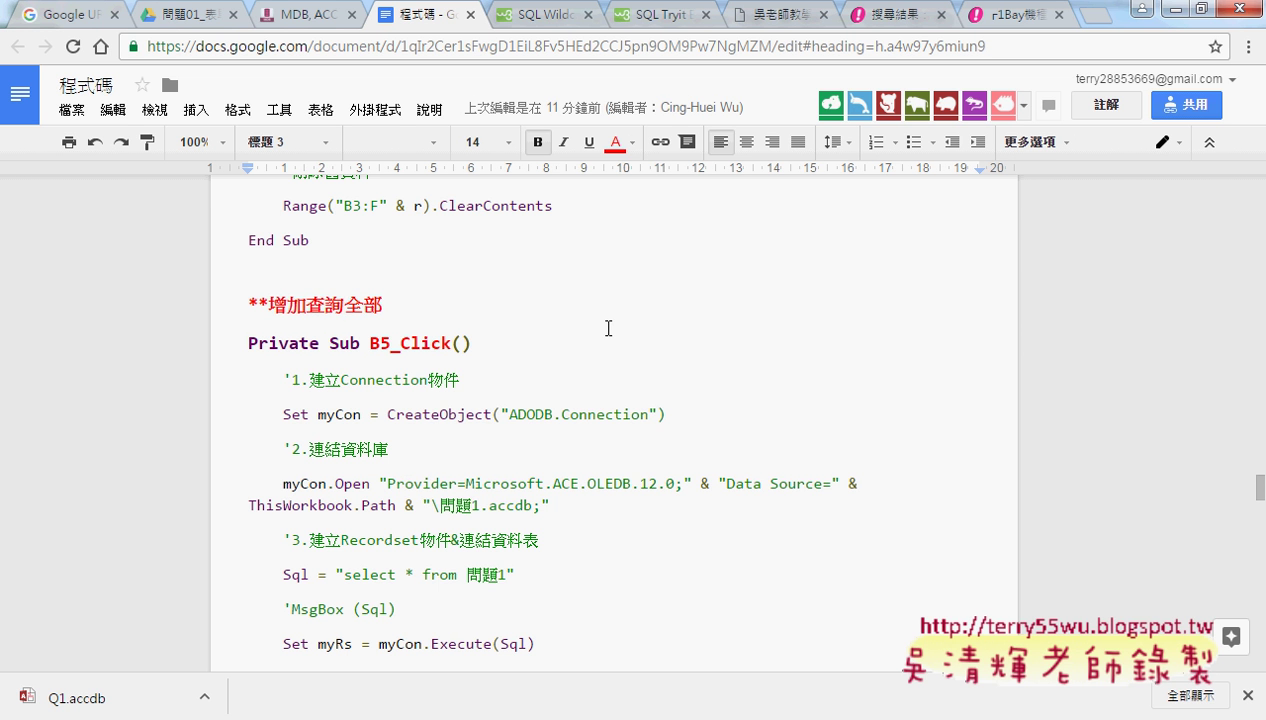
{"action": "scroll", "coordinate": [470, 351], "scroll_direction": "up", "scroll_amount": 2}
{"action": "scroll", "coordinate": [470, 351], "scroll_direction": "up", "scroll_amount": 3}
{"action": "scroll", "coordinate": [470, 351], "scroll_direction": "up", "scroll_amount": 2}
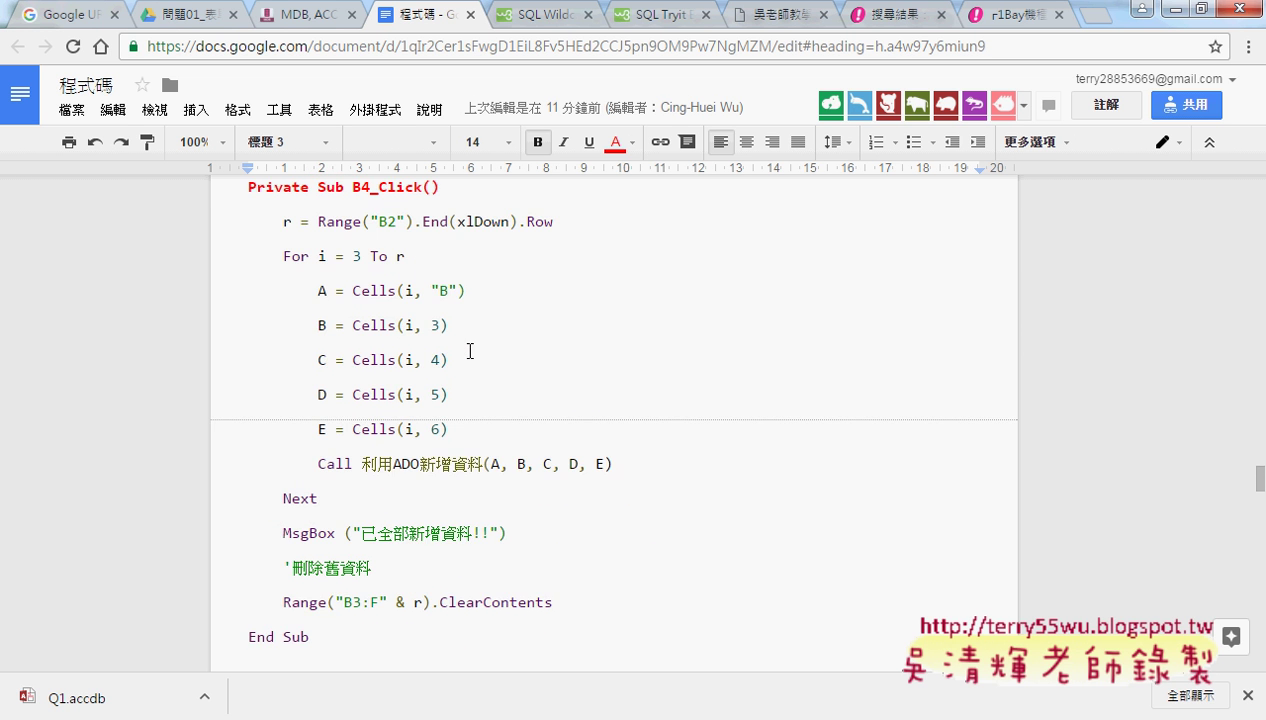
{"action": "scroll", "coordinate": [470, 351], "scroll_direction": "up", "scroll_amount": 2}
{"action": "scroll", "coordinate": [470, 351], "scroll_direction": "up", "scroll_amount": 2}
{"action": "scroll", "coordinate": [470, 351], "scroll_direction": "up", "scroll_amount": 3}
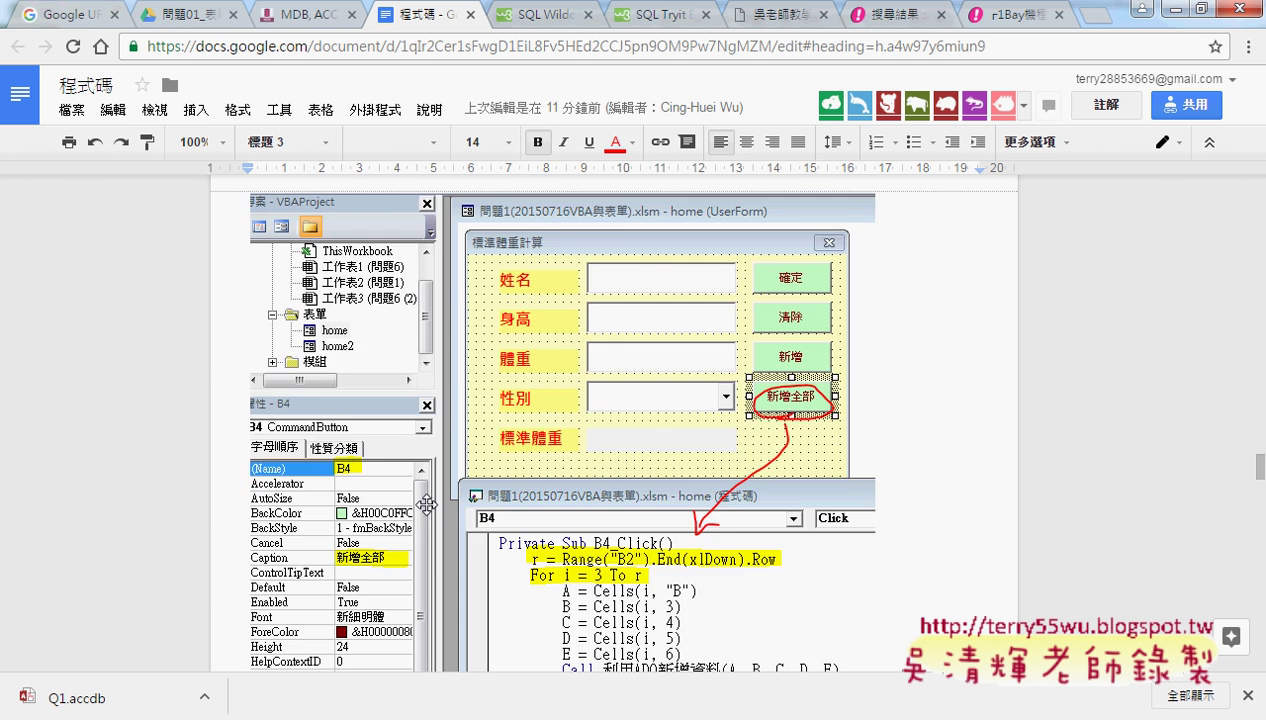
{"action": "scroll", "coordinate": [426, 505], "scroll_direction": "up", "scroll_amount": 5}
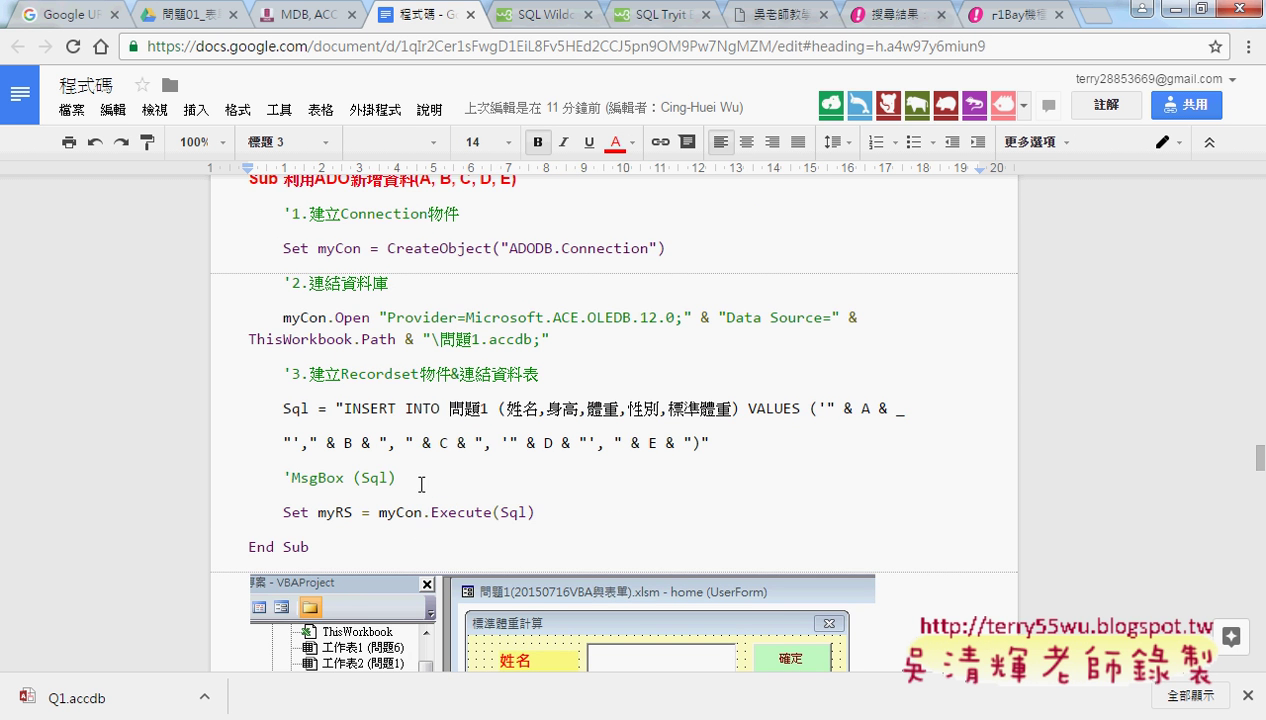
{"action": "scroll", "coordinate": [426, 505], "scroll_direction": "up", "scroll_amount": 1}
{"action": "left_click_drag", "start_coordinate": [246, 273], "coordinate": [387, 641]}
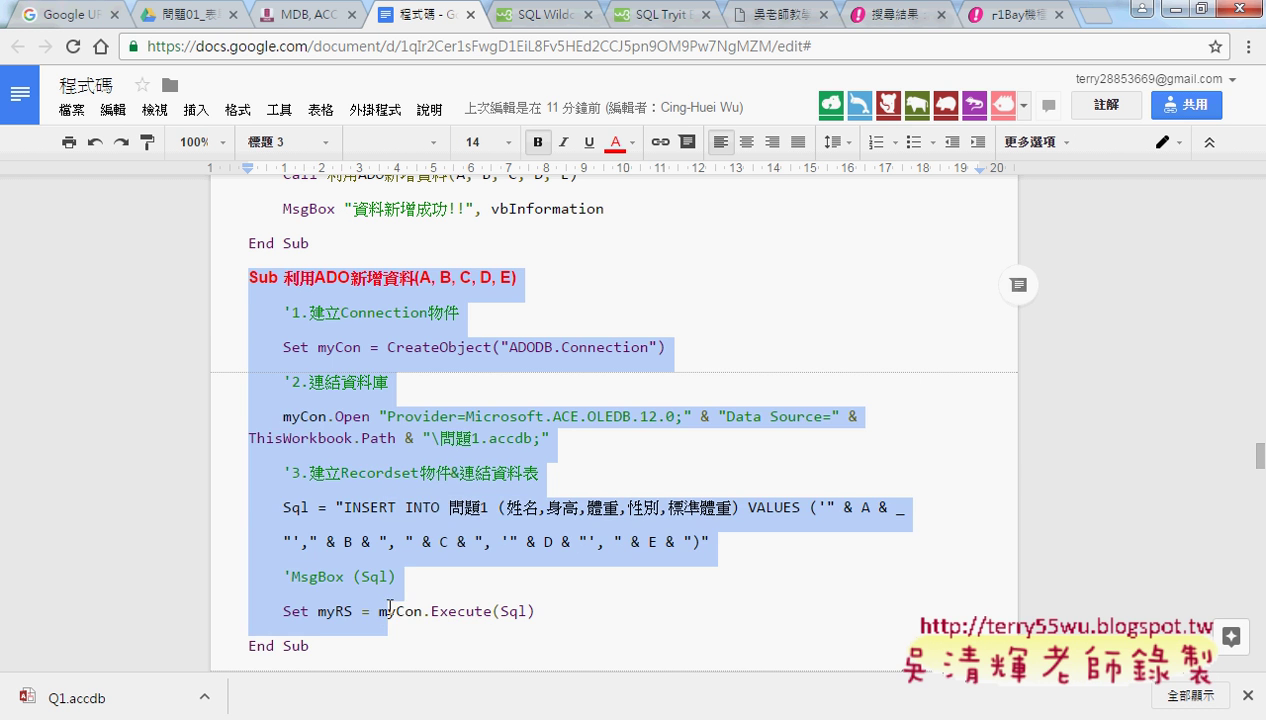
{"action": "left_click", "coordinate": [440, 278]}
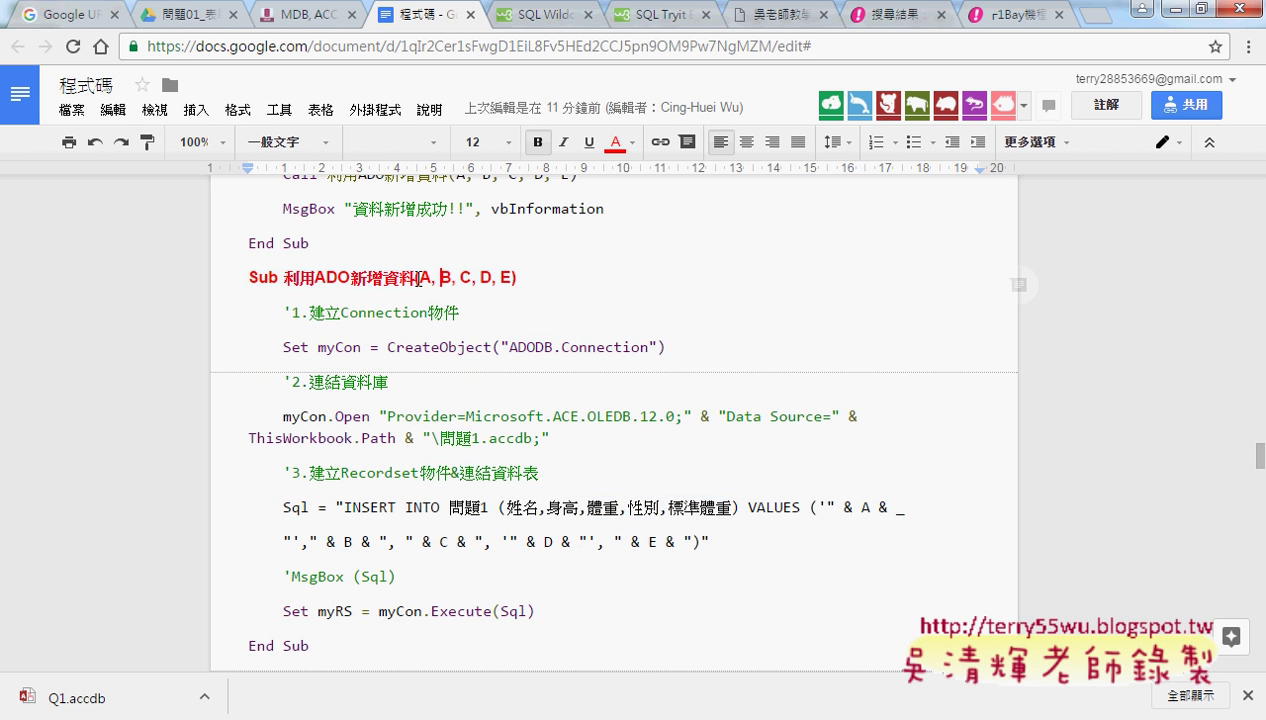
{"action": "left_click_drag", "start_coordinate": [418, 277], "coordinate": [513, 277]}
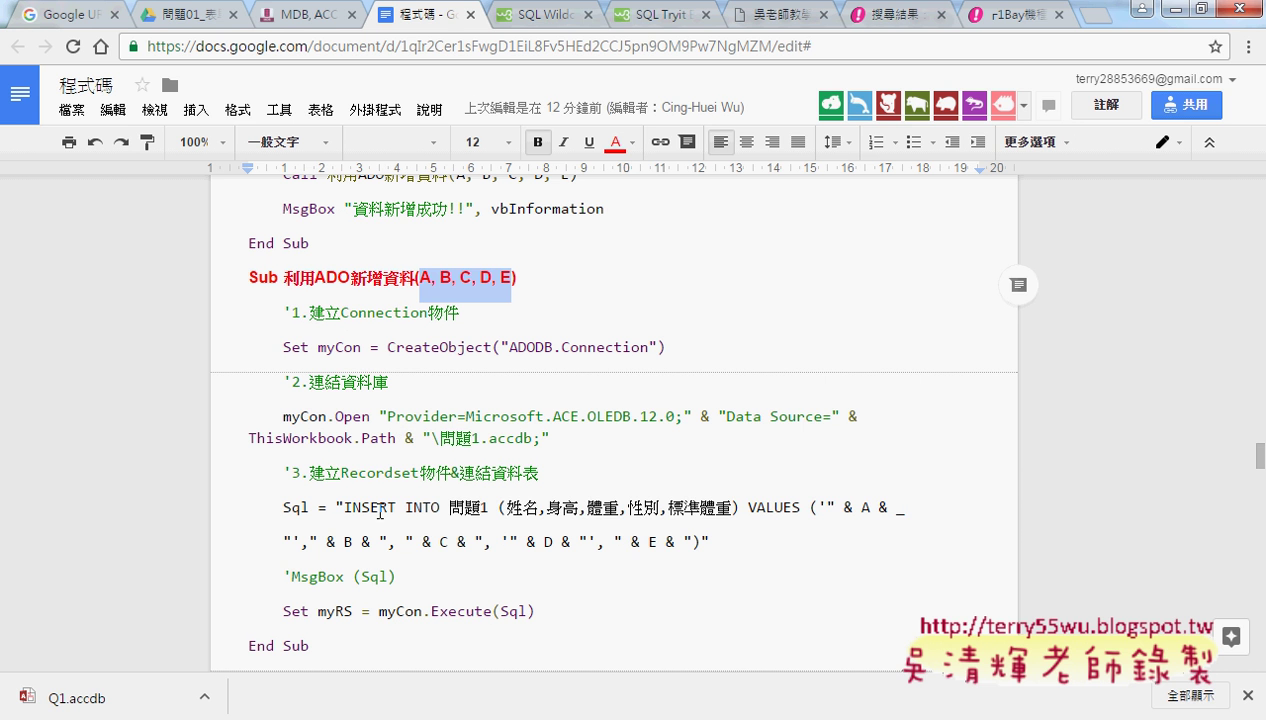
{"action": "mouse_move", "coordinate": [344, 507]}
{"action": "left_mouse_down"}
{"action": "mouse_move", "coordinate": [374, 541]}
{"action": "mouse_move", "coordinate": [705, 541]}
{"action": "left_mouse_up"}
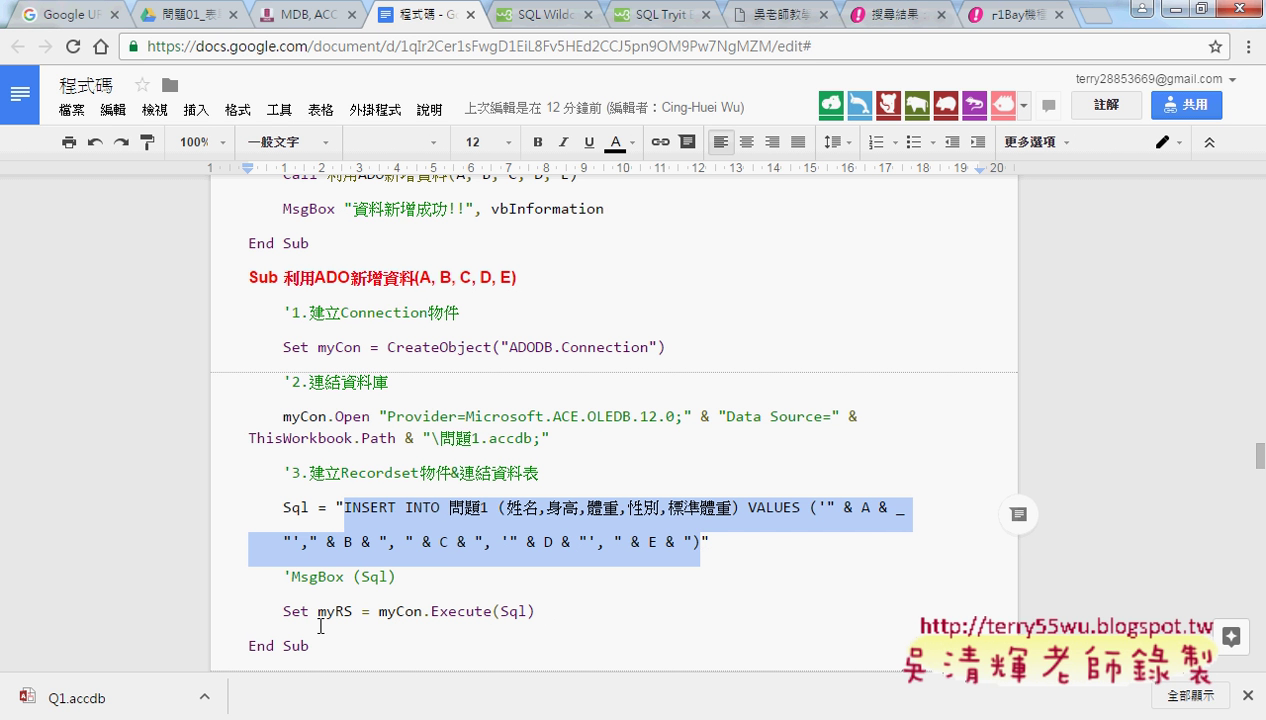
{"action": "left_click_drag", "start_coordinate": [353, 612], "coordinate": [320, 614]}
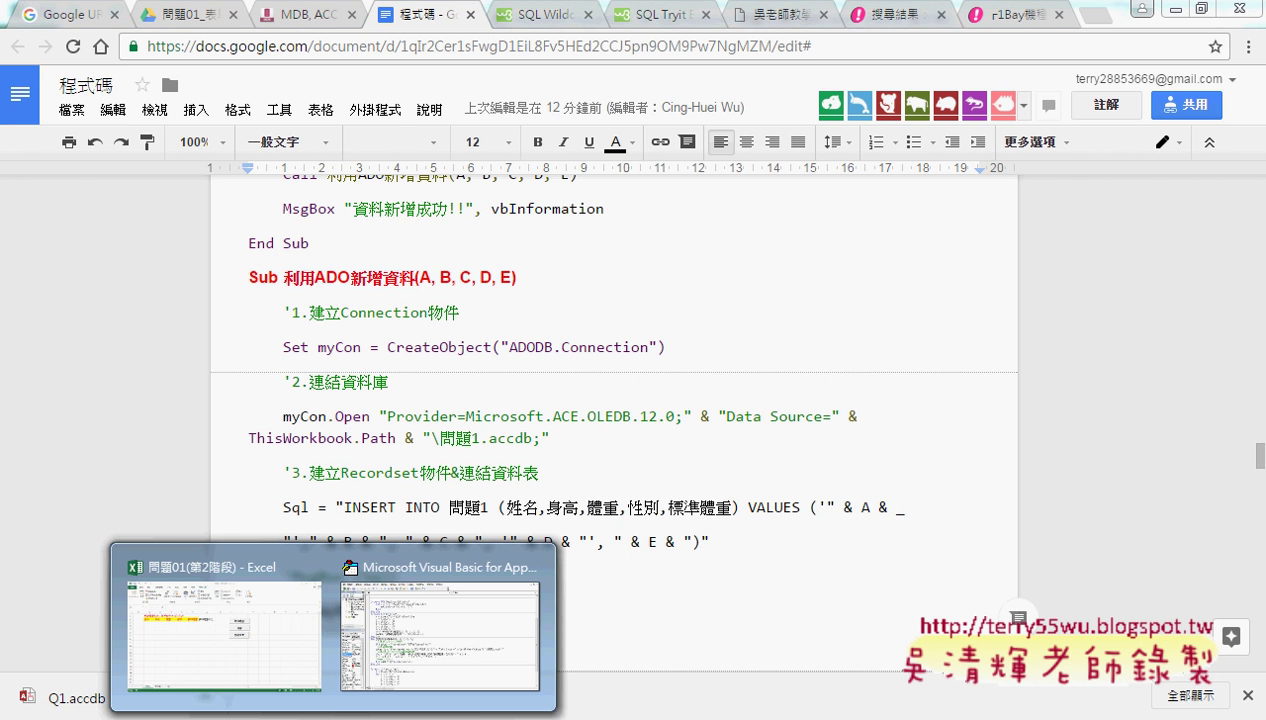
Check cell B3 in Excel, then scroll the Google Docs notes to the B5_Click code
{"action": "left_click", "coordinate": [228, 568]}
{"action": "left_click", "coordinate": [135, 274]}
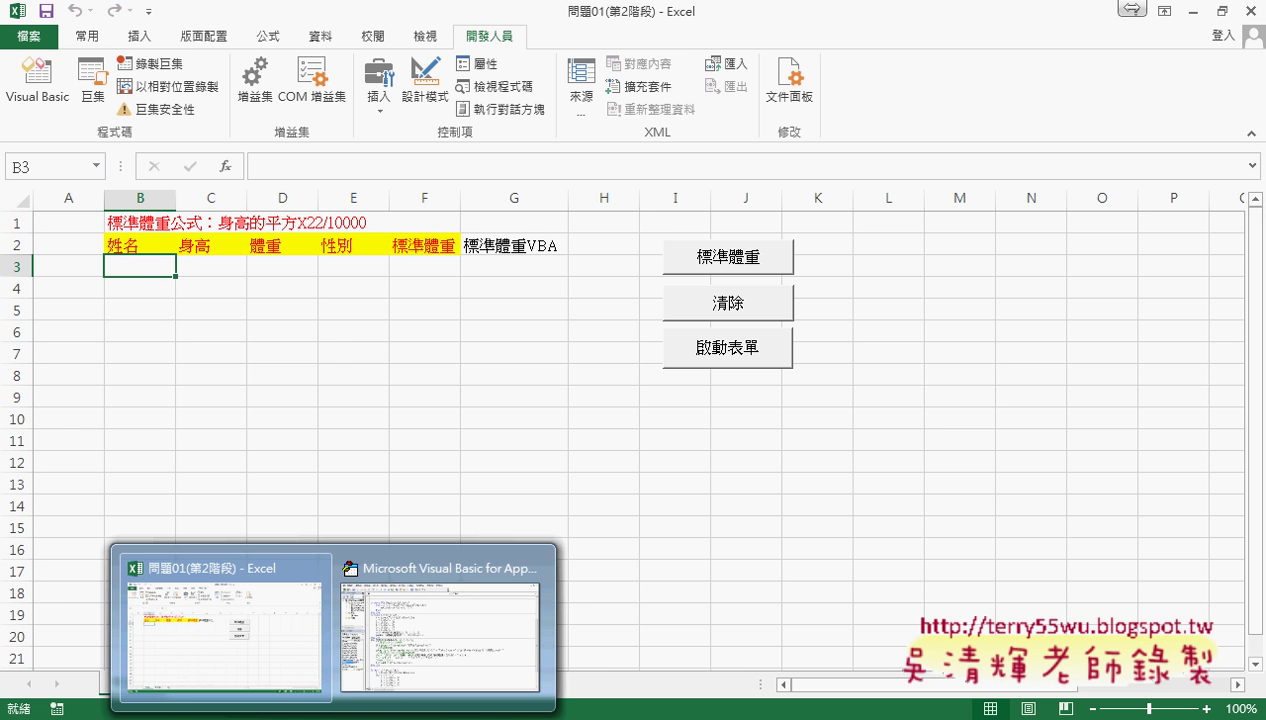
{"action": "left_click", "coordinate": [317, 560]}
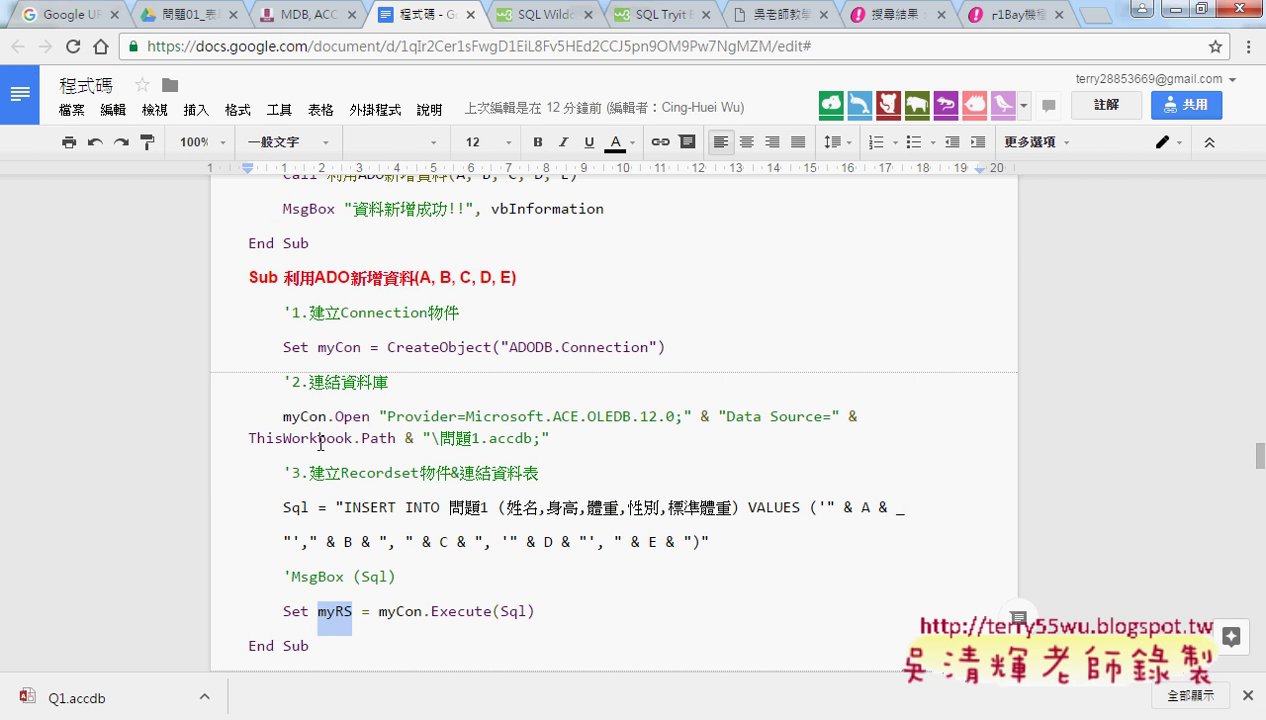
{"action": "scroll", "coordinate": [325, 600], "scroll_direction": "down", "scroll_amount": 4}
{"action": "scroll", "coordinate": [333, 620], "scroll_direction": "down", "scroll_amount": 2}
{"action": "scroll", "coordinate": [340, 400], "scroll_direction": "down", "scroll_amount": 2}
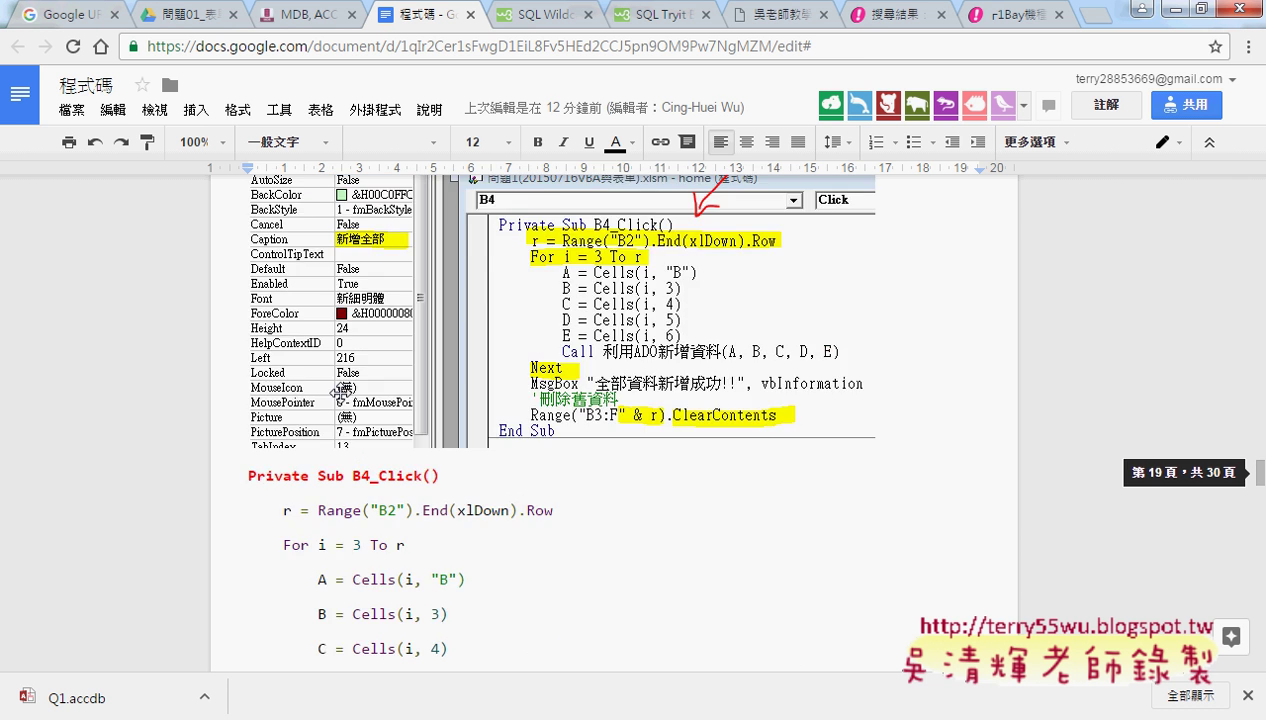
{"action": "scroll", "coordinate": [341, 389], "scroll_direction": "down", "scroll_amount": 2}
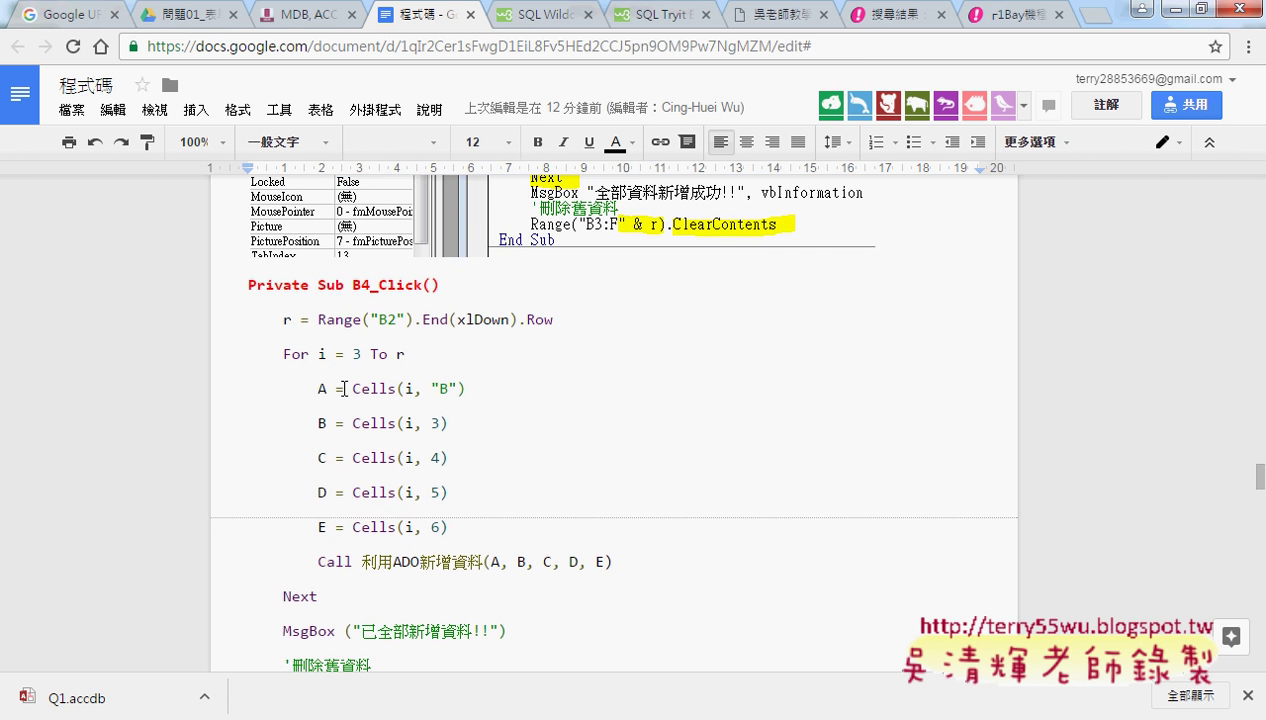
{"action": "scroll", "coordinate": [344, 389], "scroll_direction": "down", "scroll_amount": 3}
{"action": "scroll", "coordinate": [285, 392], "scroll_direction": "down", "scroll_amount": 2}
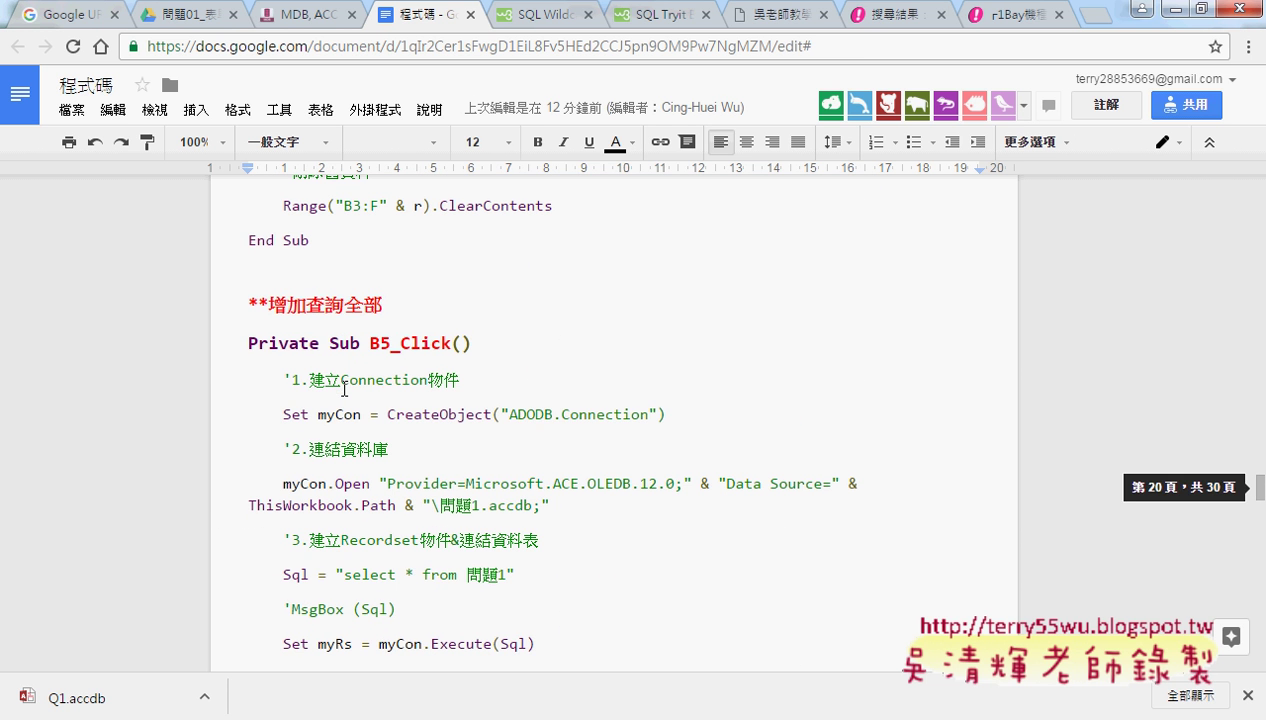
Copy the B5_Click code from Private Sub through End Sub and return to the VBA editor
{"action": "left_click", "coordinate": [245, 342]}
{"action": "scroll", "coordinate": [330, 516], "scroll_direction": "down", "scroll_amount": 1}
{"action": "scroll", "coordinate": [330, 516], "scroll_direction": "down", "scroll_amount": 1}
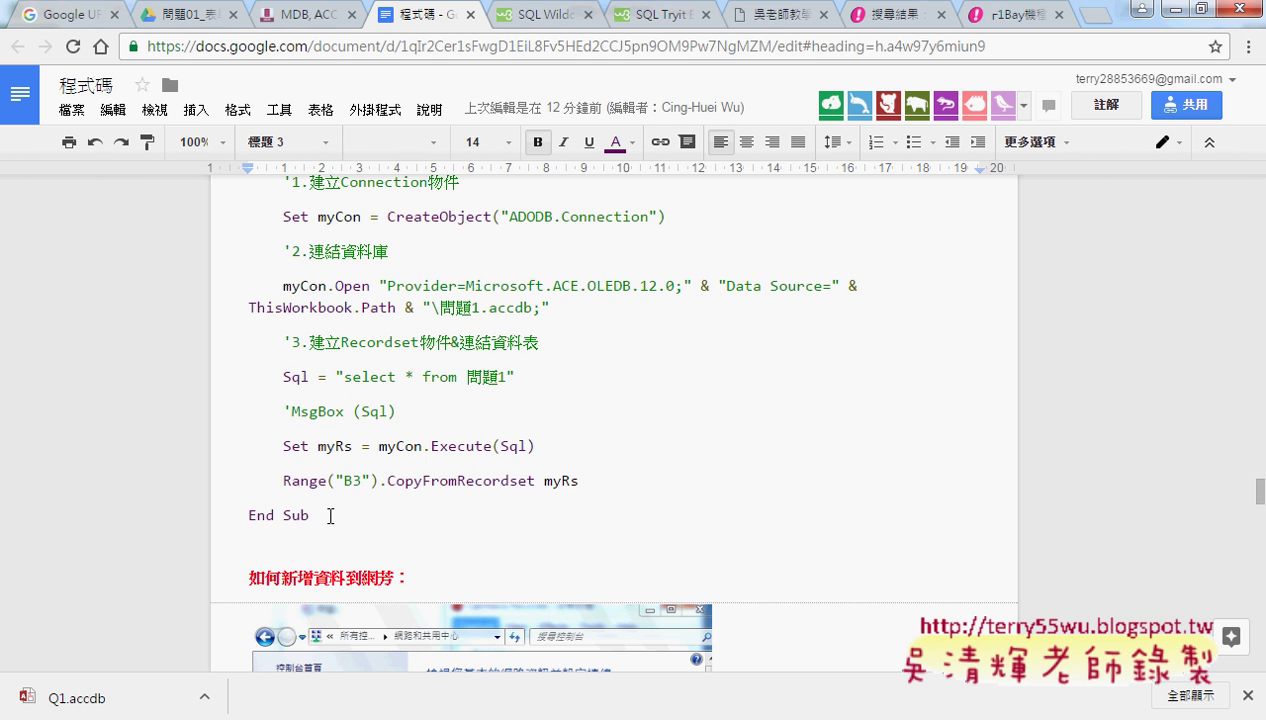
{"action": "left_click", "coordinate": [359, 524], "text": "shift"}
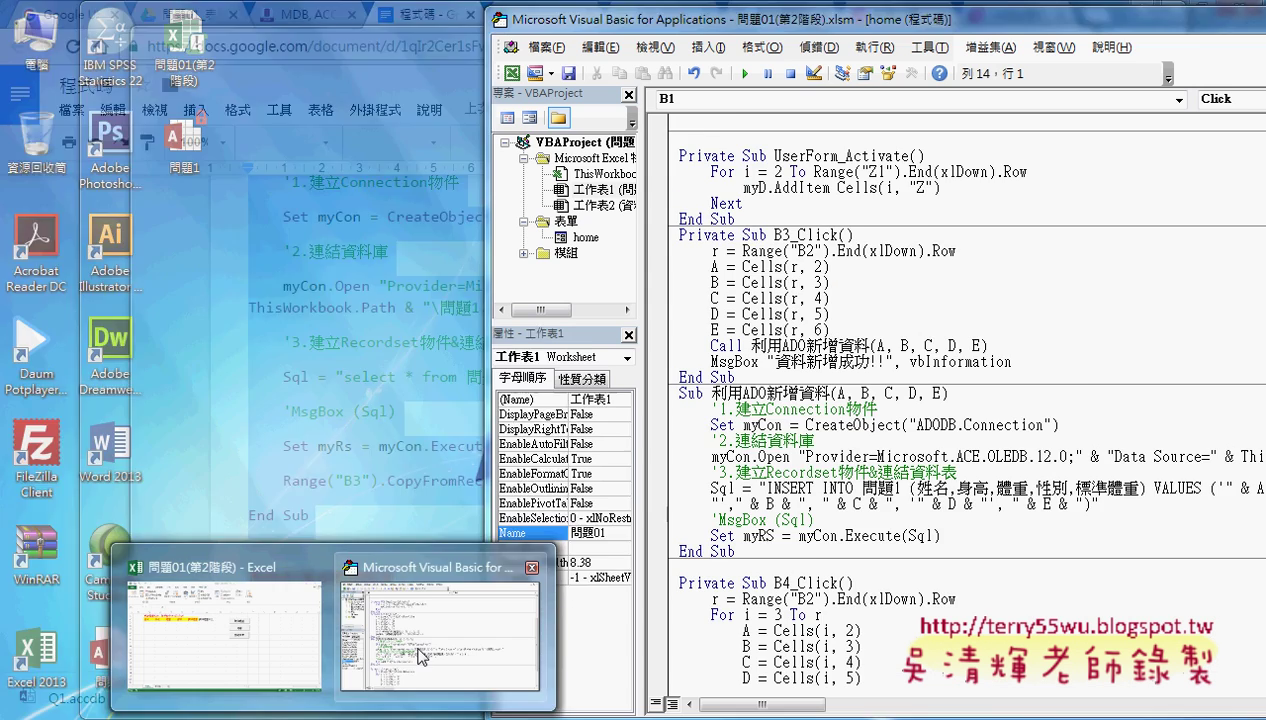
{"action": "left_click", "coordinate": [470, 600]}
{"action": "scroll", "coordinate": [740, 495], "scroll_direction": "down", "scroll_amount": 3}
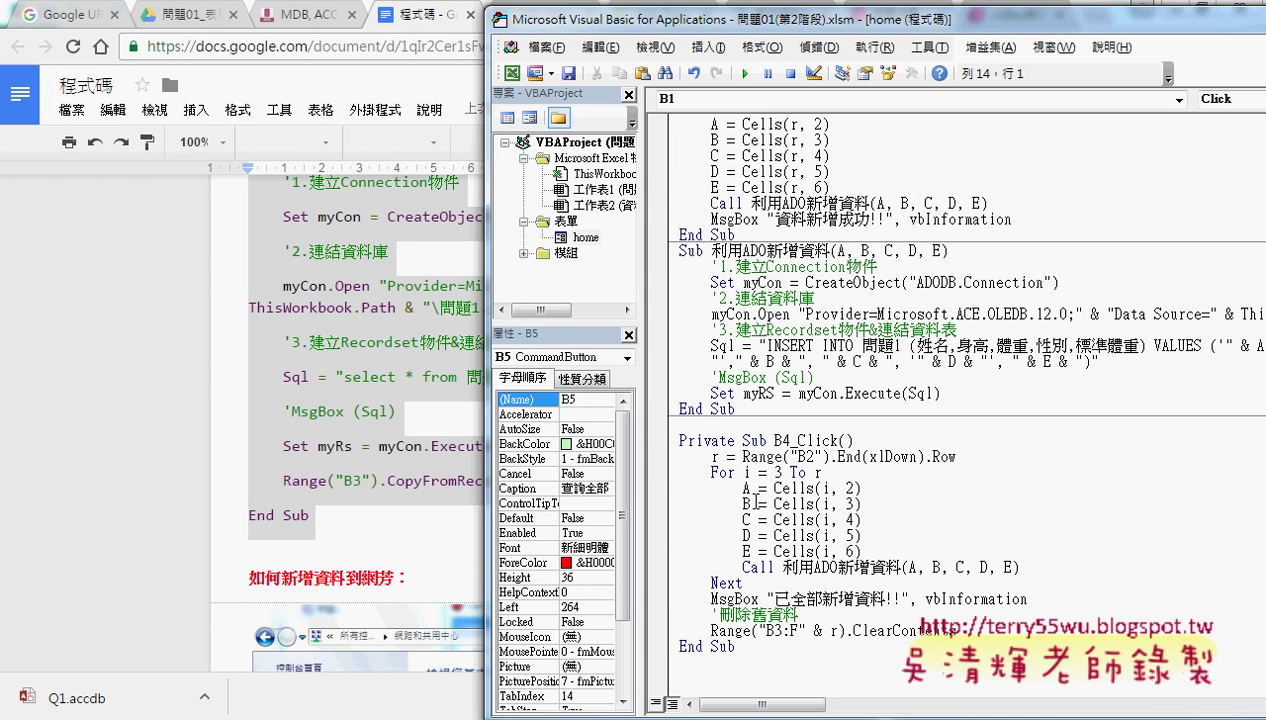
{"action": "left_click", "coordinate": [695, 670]}
{"action": "key", "text": "ctrl+v"}
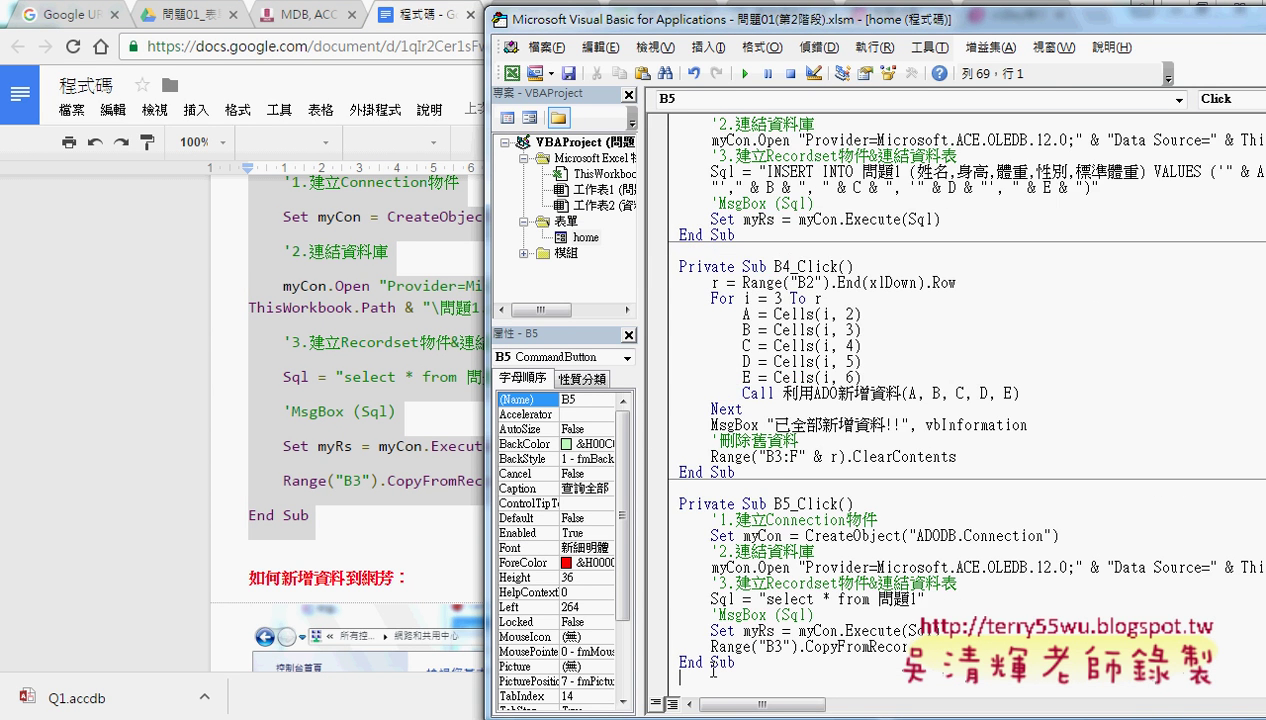
{"action": "scroll", "coordinate": [720, 650], "scroll_direction": "up", "scroll_amount": 3}
{"action": "scroll", "coordinate": [800, 478], "scroll_direction": "up", "scroll_amount": 1}
{"action": "left_click_drag", "start_coordinate": [680, 266], "coordinate": [815, 430]}
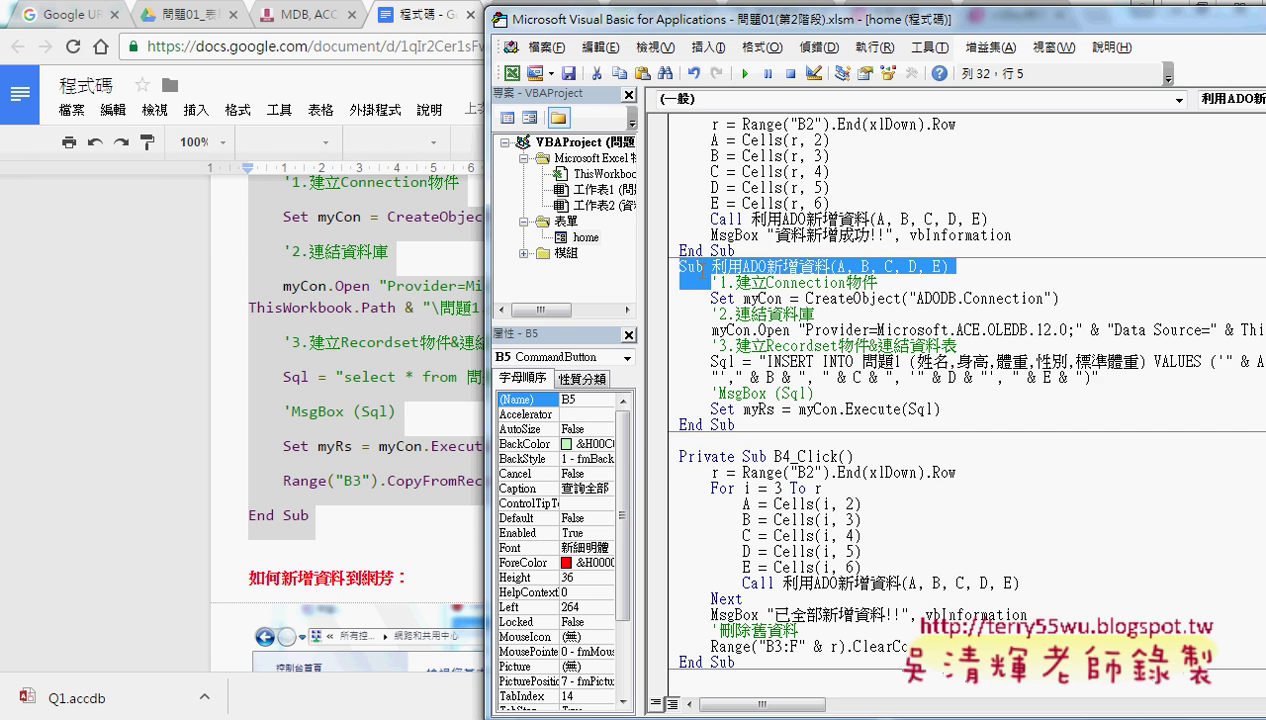
{"action": "scroll", "coordinate": [815, 430], "scroll_direction": "down", "scroll_amount": 3}
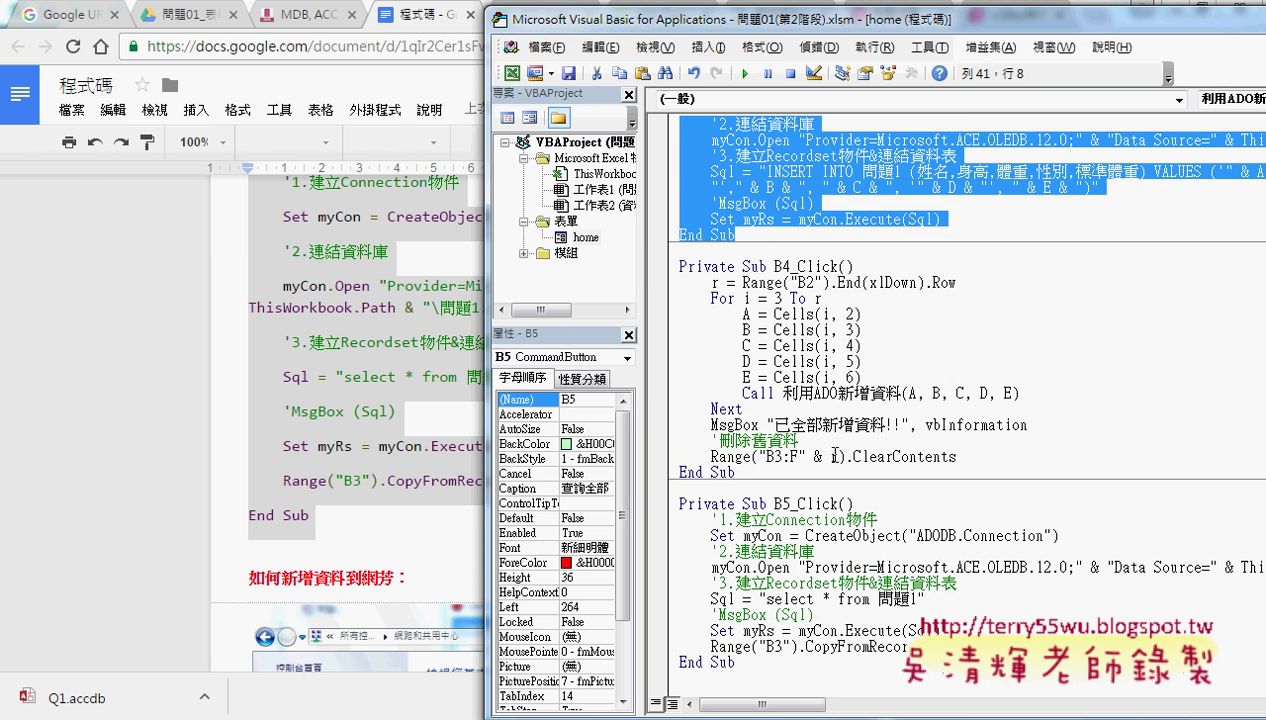
{"action": "scroll", "coordinate": [815, 430], "scroll_direction": "down", "scroll_amount": 1}
{"action": "left_click", "coordinate": [637, 465]}
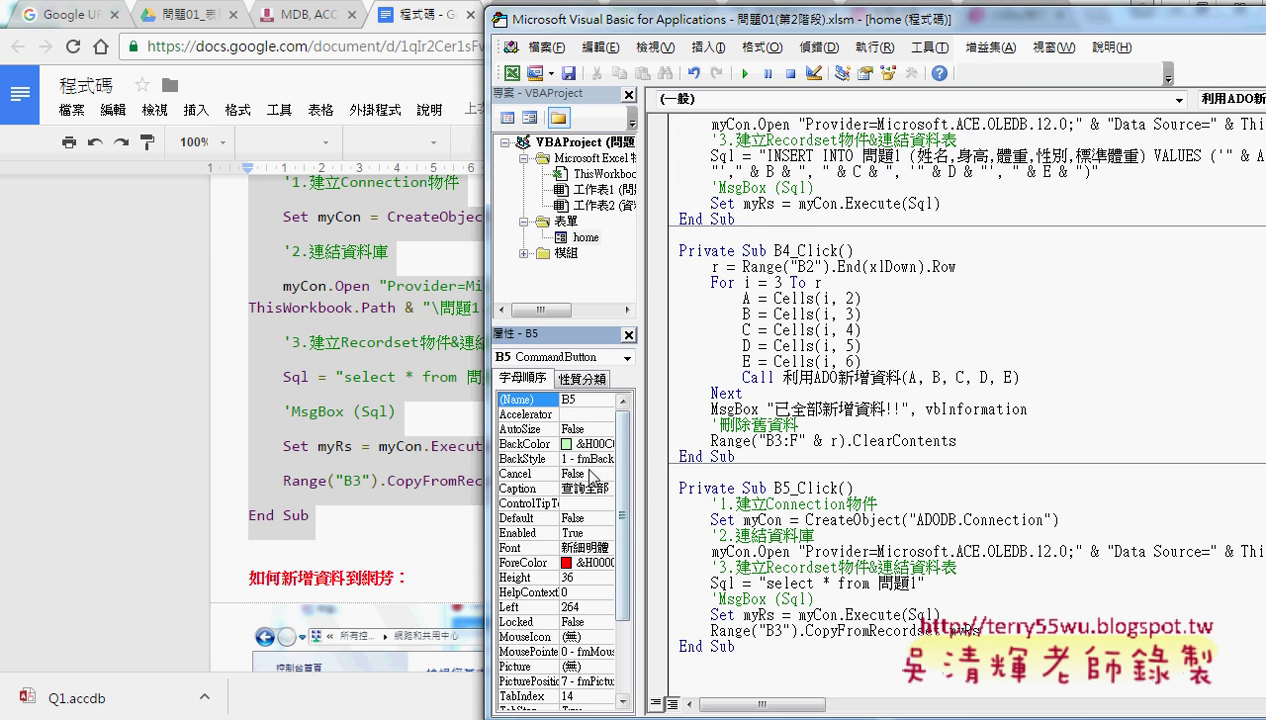
{"action": "left_click", "coordinate": [843, 488]}
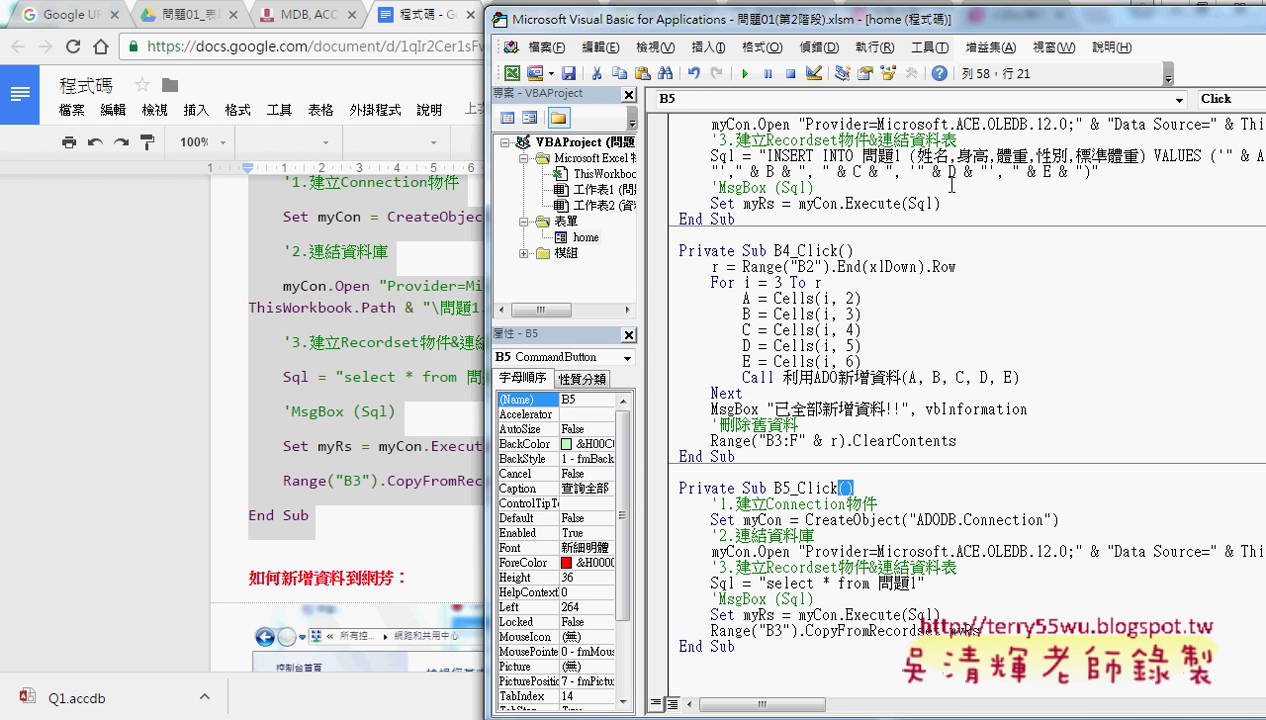
{"action": "left_click_drag", "start_coordinate": [711, 519], "coordinate": [1082, 521]}
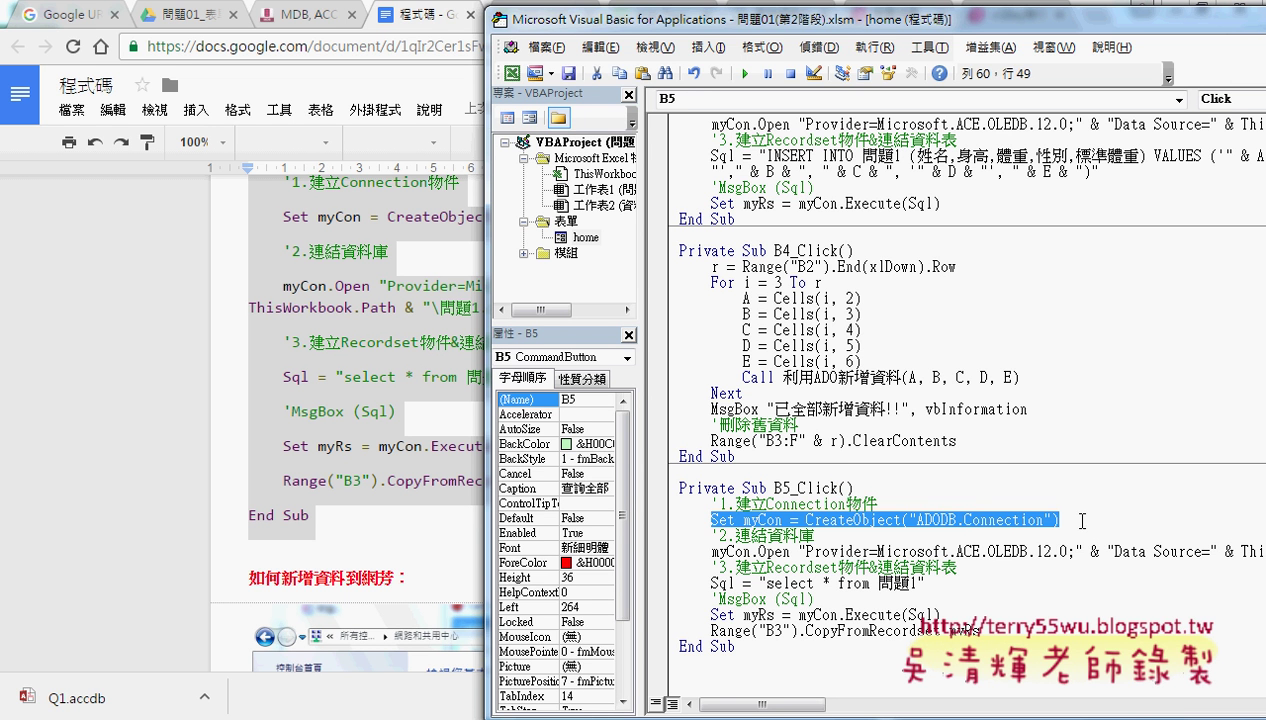
{"action": "left_click_drag", "start_coordinate": [712, 551], "coordinate": [1137, 551]}
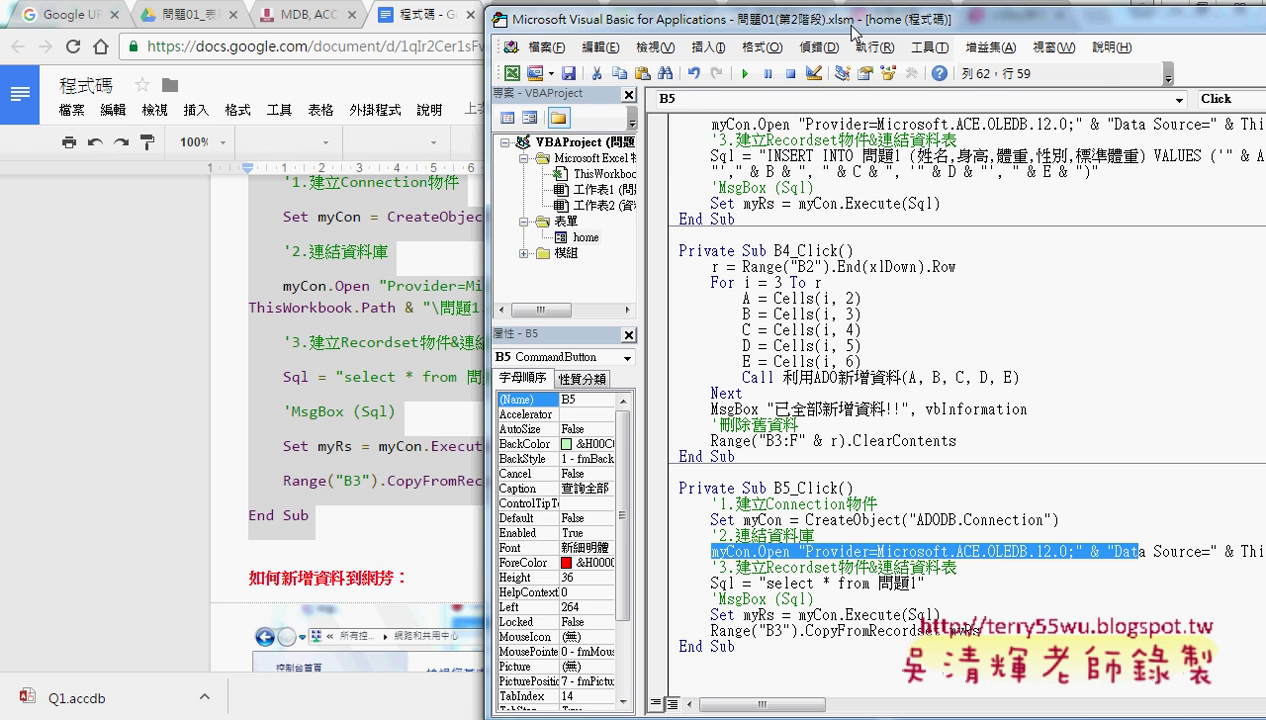
{"action": "left_click_drag", "start_coordinate": [853, 30], "coordinate": [567, 30]}
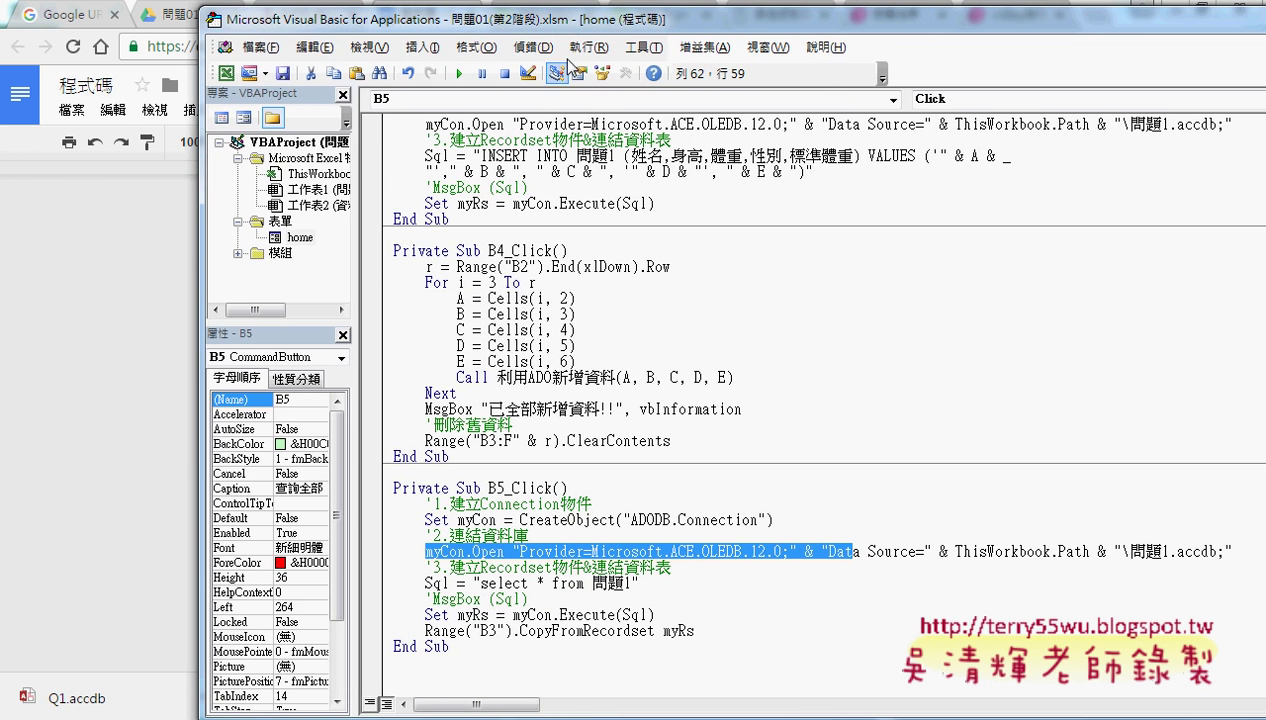
{"action": "left_click_drag", "start_coordinate": [472, 583], "coordinate": [640, 585]}
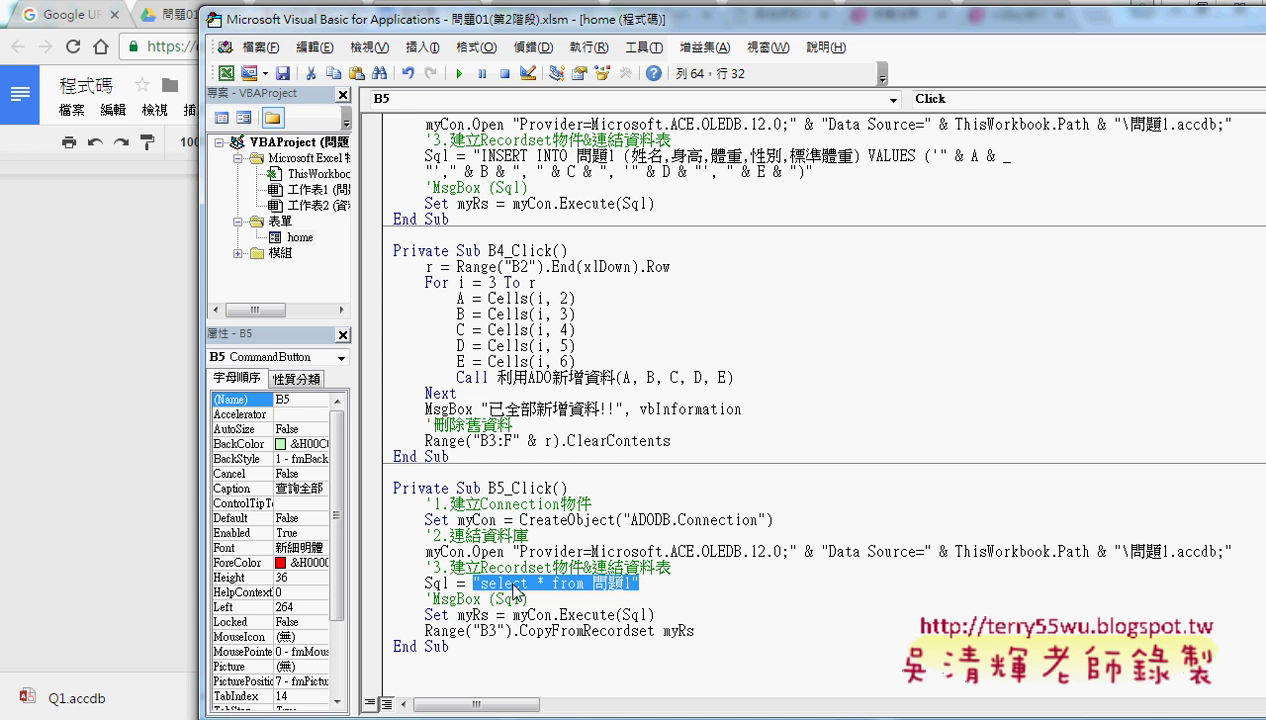
{"action": "left_click", "coordinate": [672, 580]}
{"action": "left_click_drag", "start_coordinate": [478, 585], "coordinate": [588, 583]}
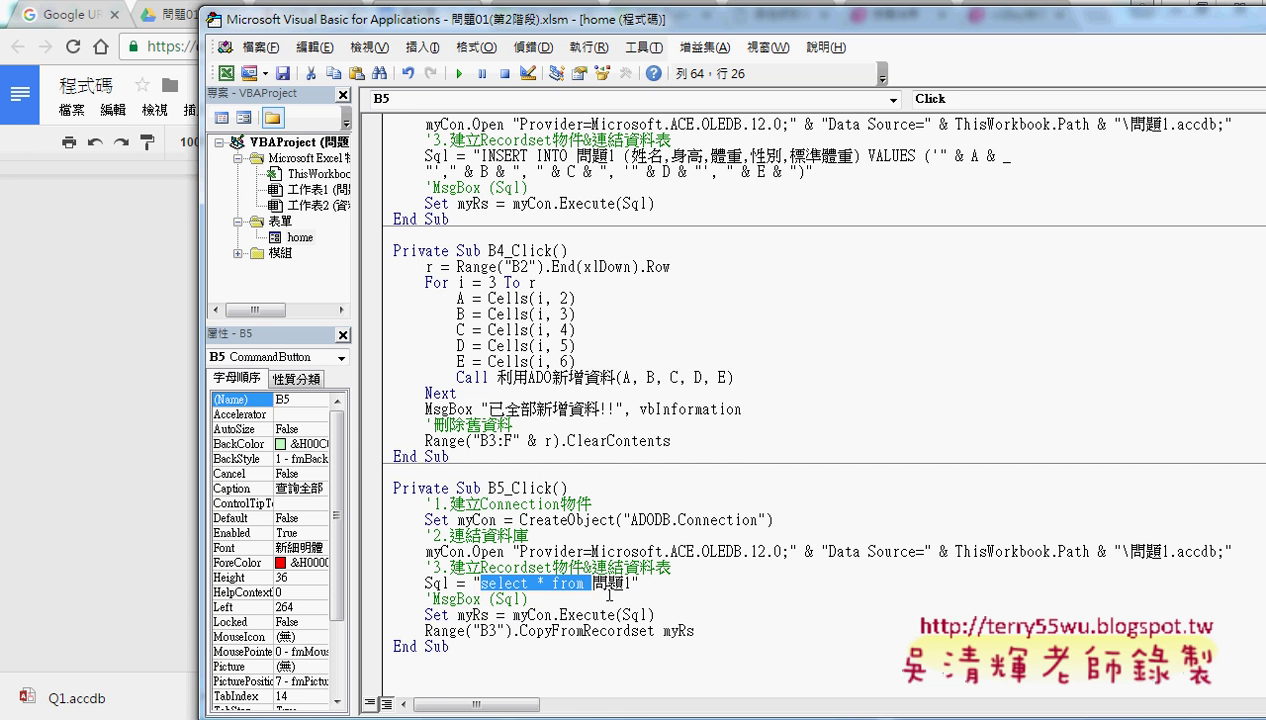
{"action": "double_click", "coordinate": [443, 581]}
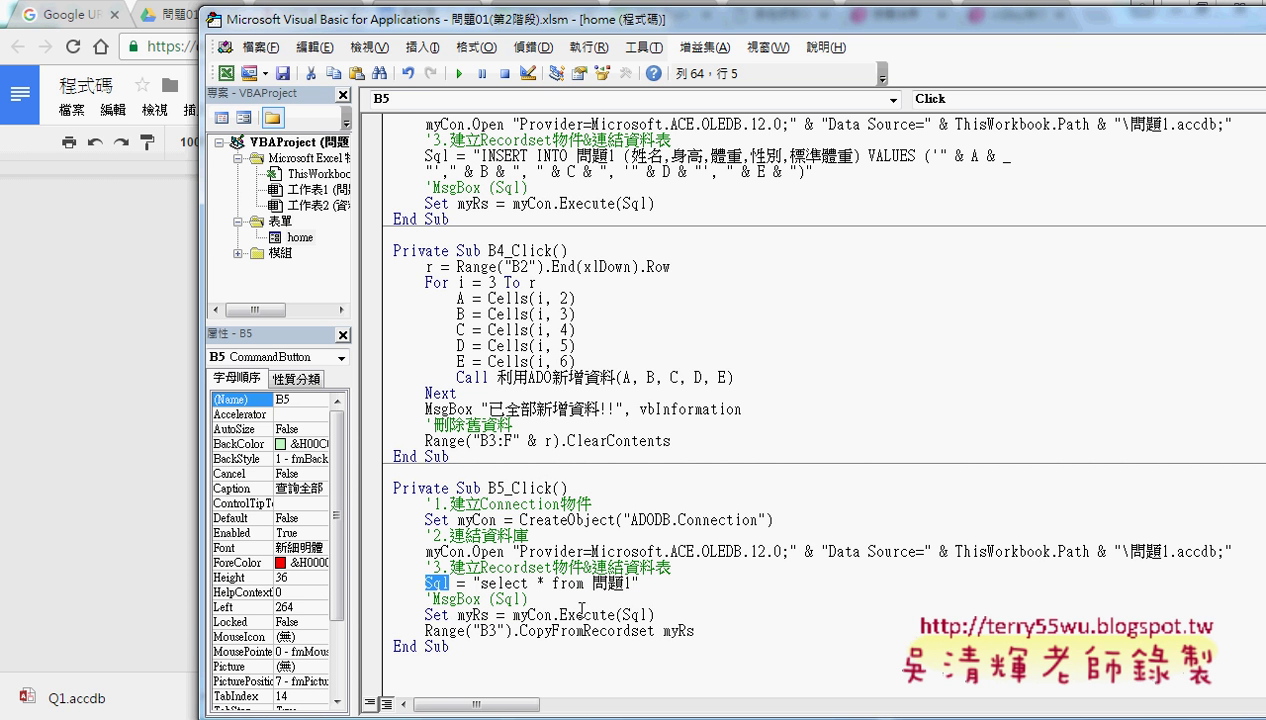
{"action": "left_click", "coordinate": [641, 614]}
{"action": "double_click", "coordinate": [640, 614]}
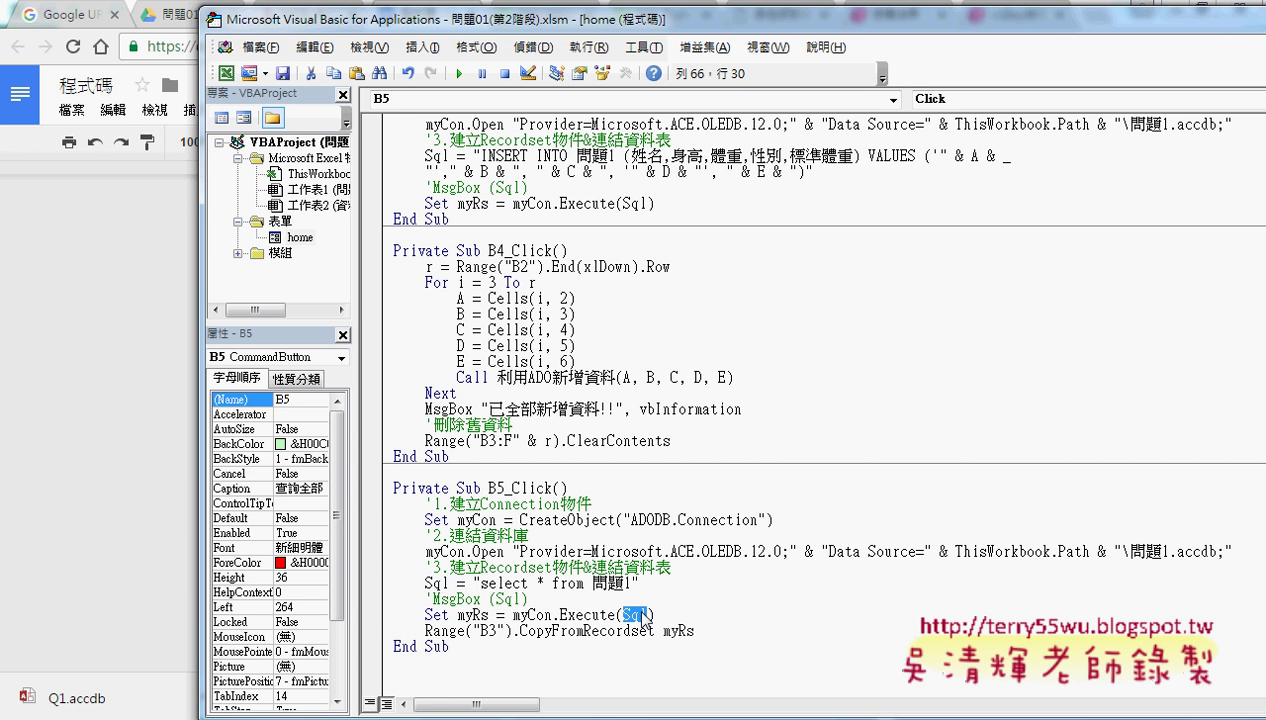
{"action": "left_click", "coordinate": [473, 583]}
{"action": "left_click_drag", "start_coordinate": [474, 583], "coordinate": [638, 586]}
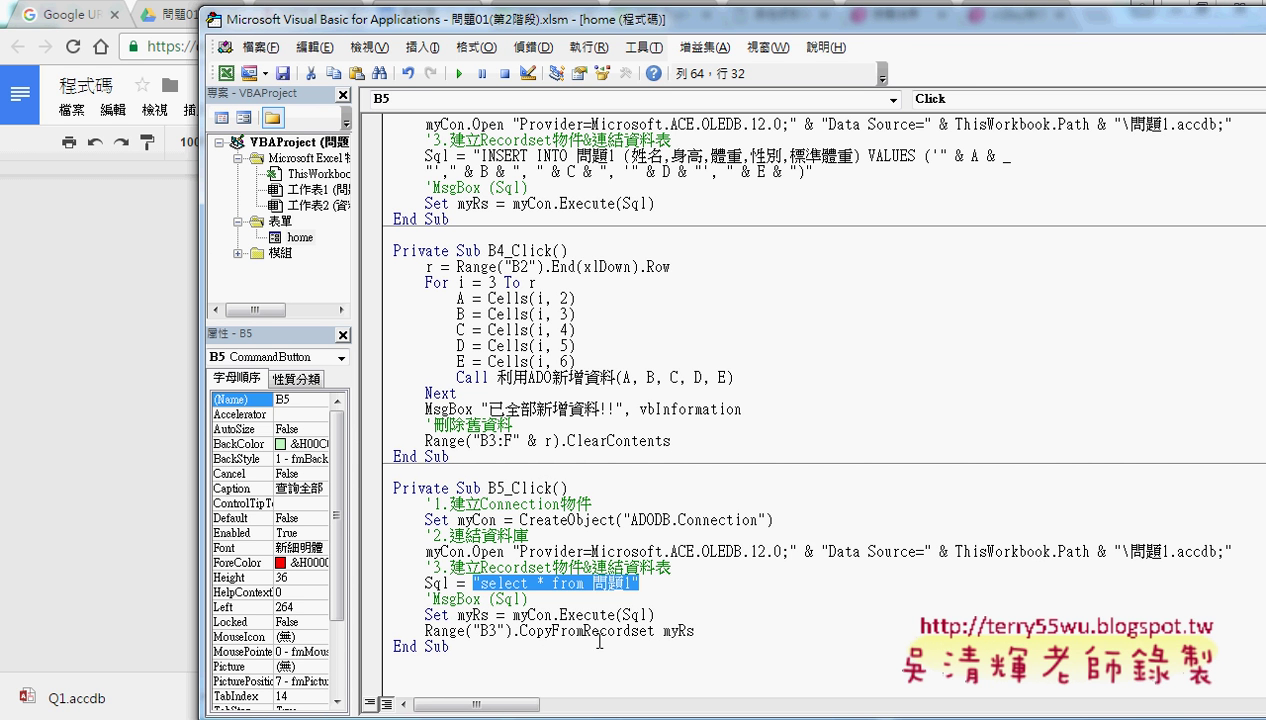
{"action": "left_click_drag", "start_coordinate": [425, 630], "coordinate": [512, 632]}
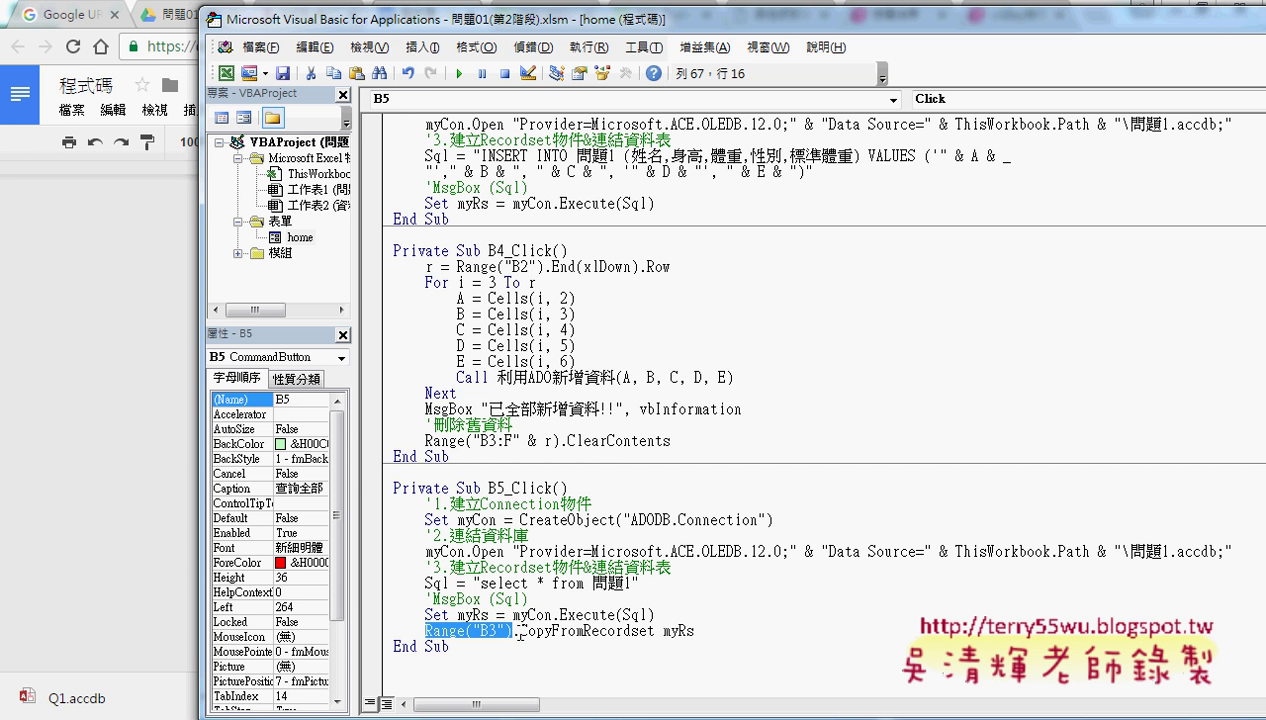
{"action": "left_click_drag", "start_coordinate": [513, 631], "coordinate": [742, 632]}
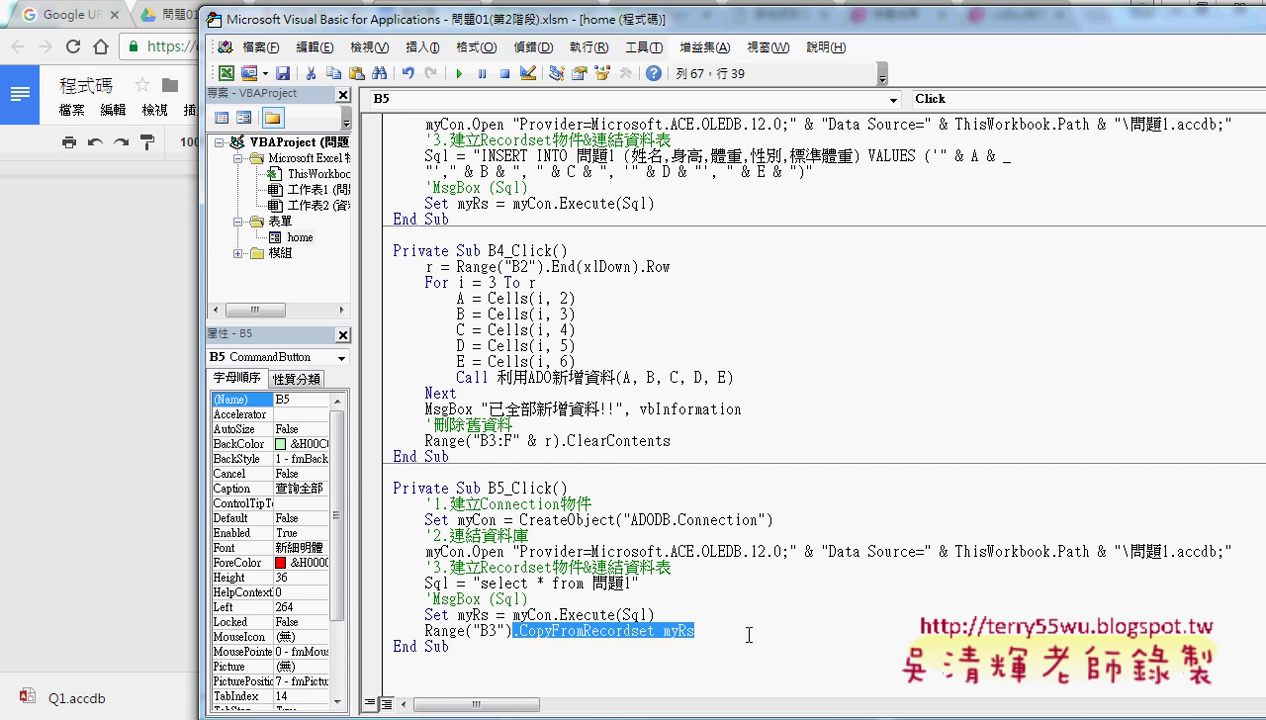
{"action": "type", "text": ".c"}
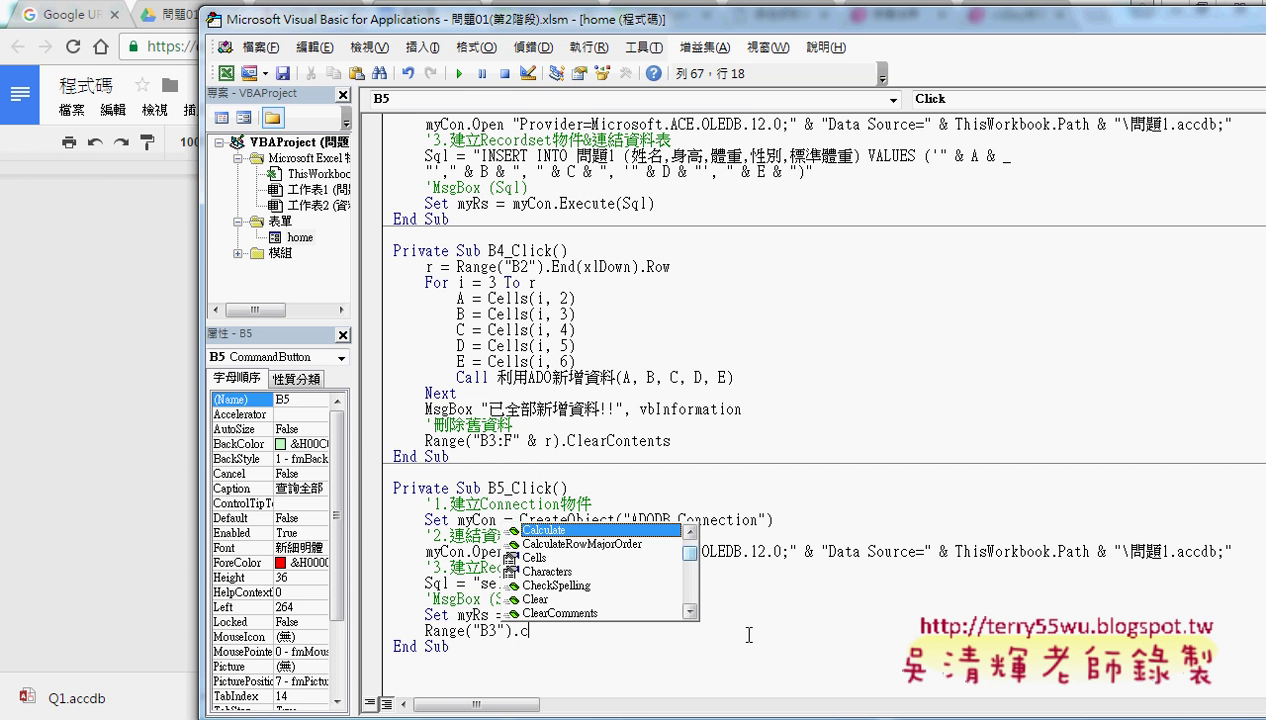
{"action": "type", "text": "op"}
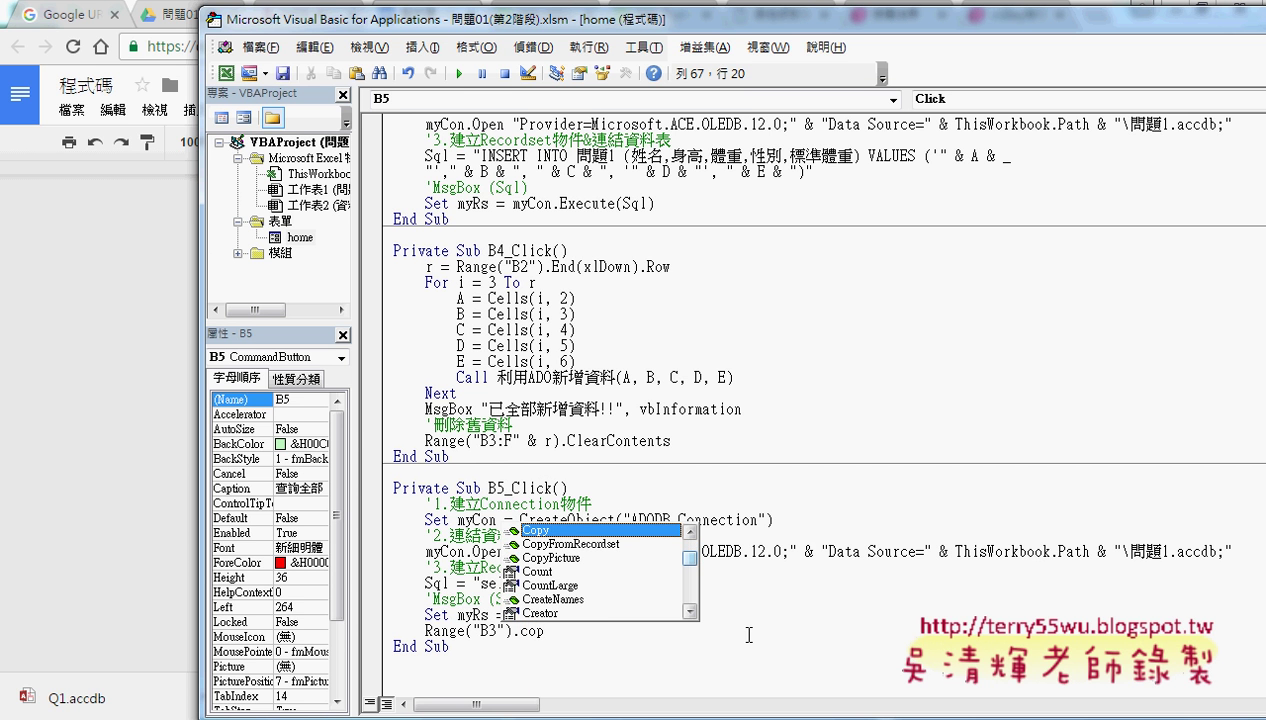
{"action": "key", "text": "Down"}
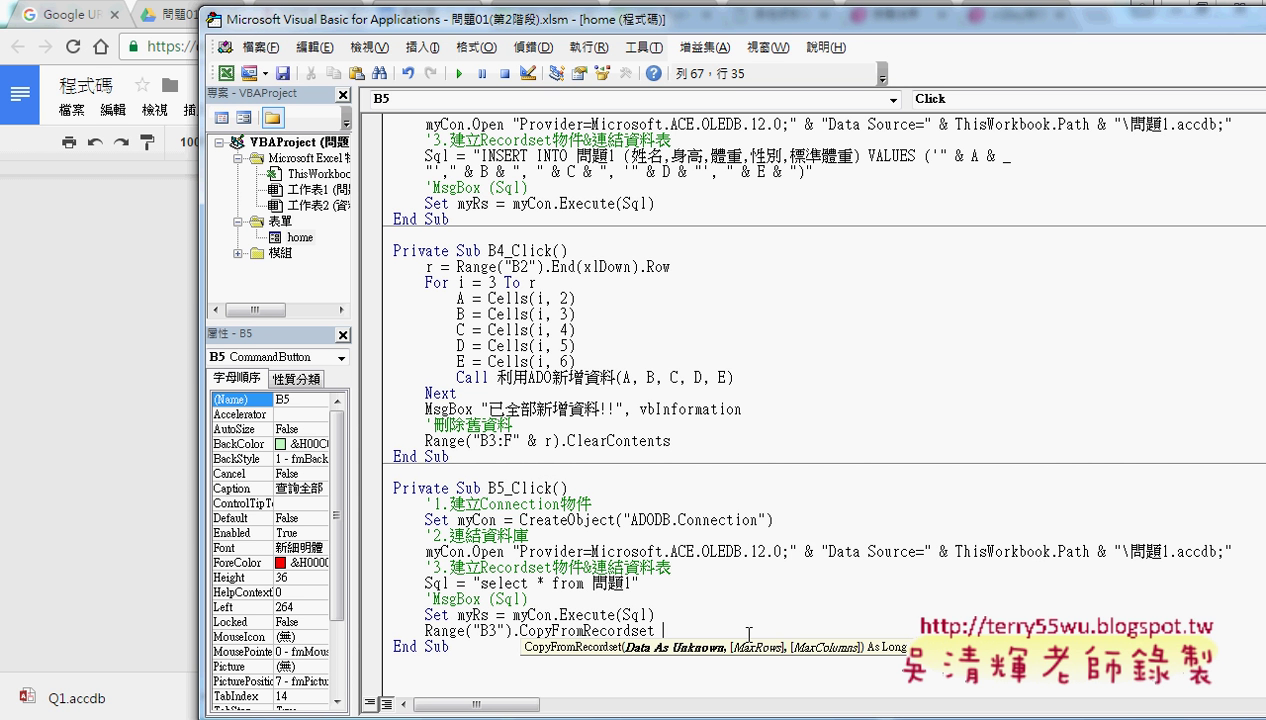
{"action": "type", "text": "my"}
{"action": "type", "text": "rs"}
{"action": "left_click", "coordinate": [655, 596]}
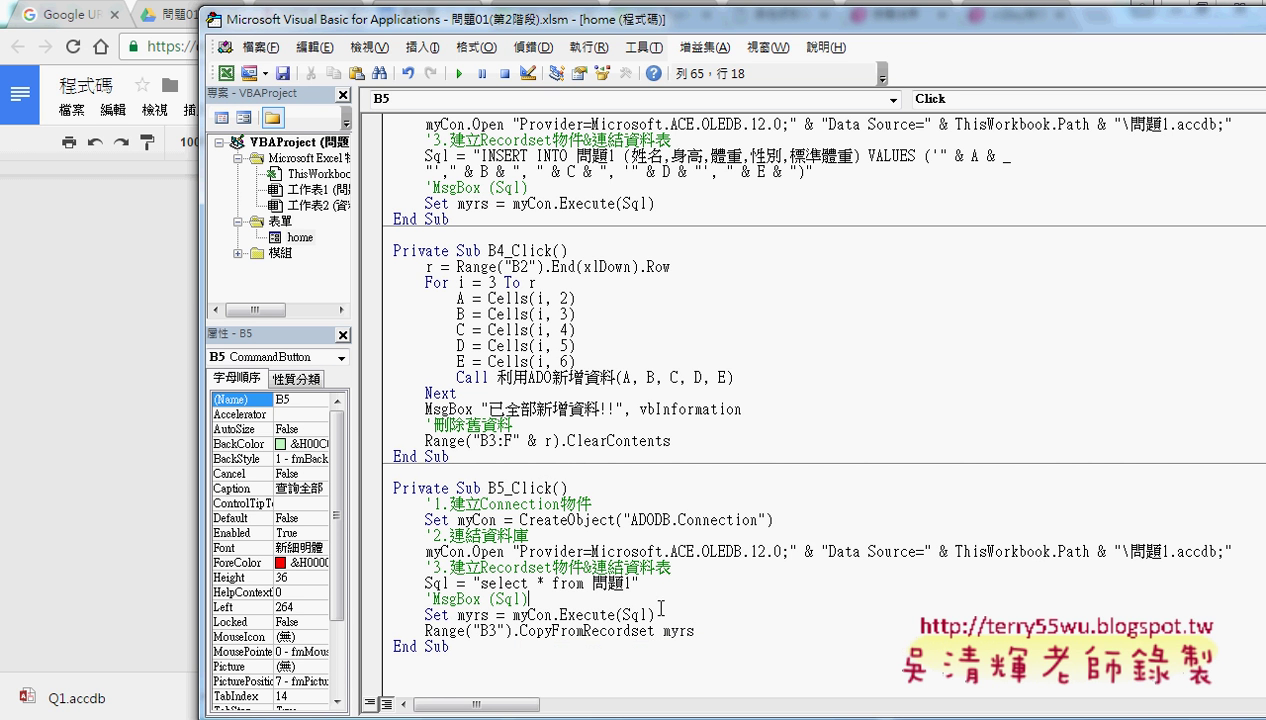
{"action": "left_click_drag", "start_coordinate": [688, 631], "coordinate": [679, 631]}
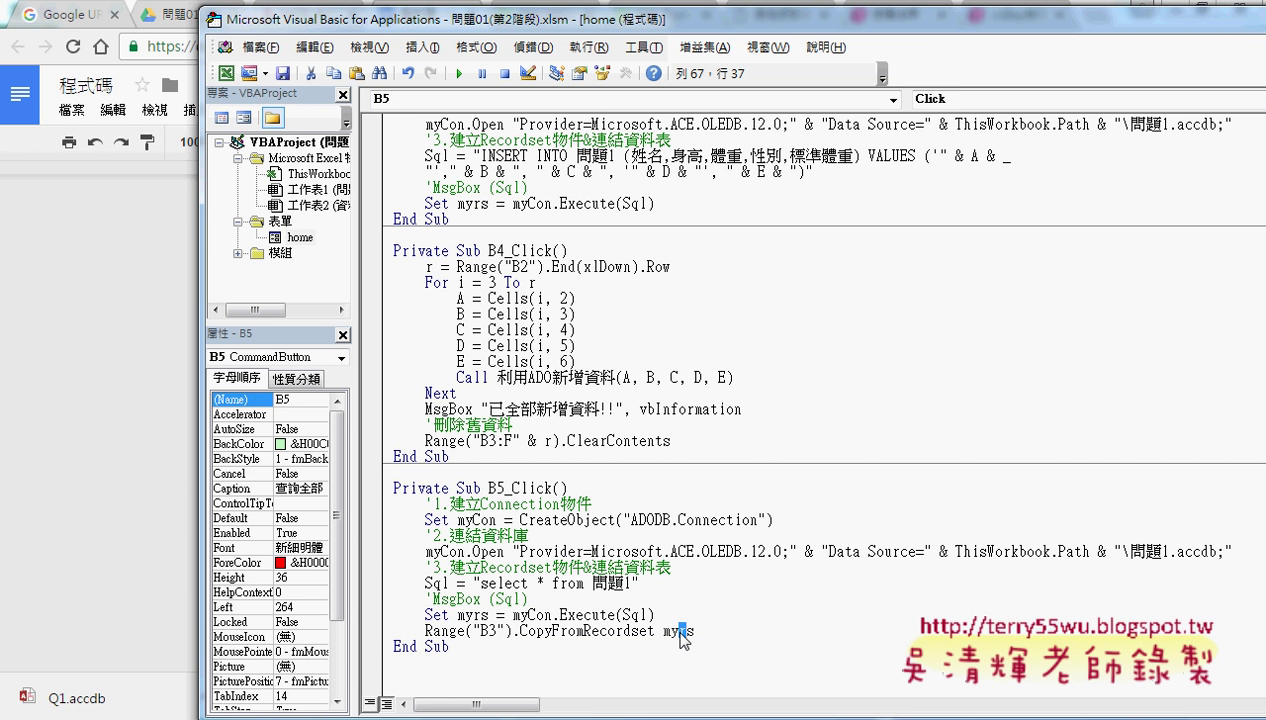
{"action": "type", "text": "R"}
{"action": "left_click", "coordinate": [655, 602]}
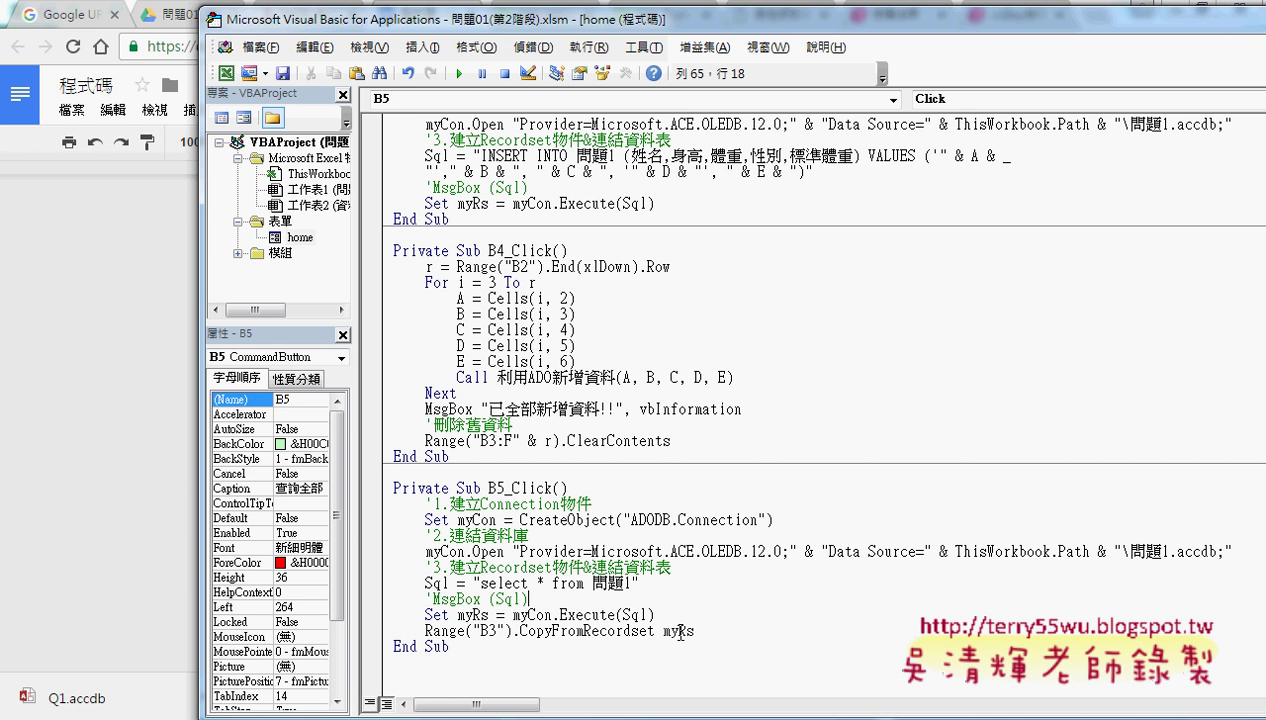
{"action": "left_click_drag", "start_coordinate": [679, 631], "coordinate": [688, 631]}
Highlight the 'select * from 問題1' query string, then bring up the W3Schools SQL Tryit page
{"action": "left_click", "coordinate": [794, 597]}
{"action": "left_click", "coordinate": [482, 583]}
{"action": "left_click_drag", "start_coordinate": [482, 583], "coordinate": [632, 583]}
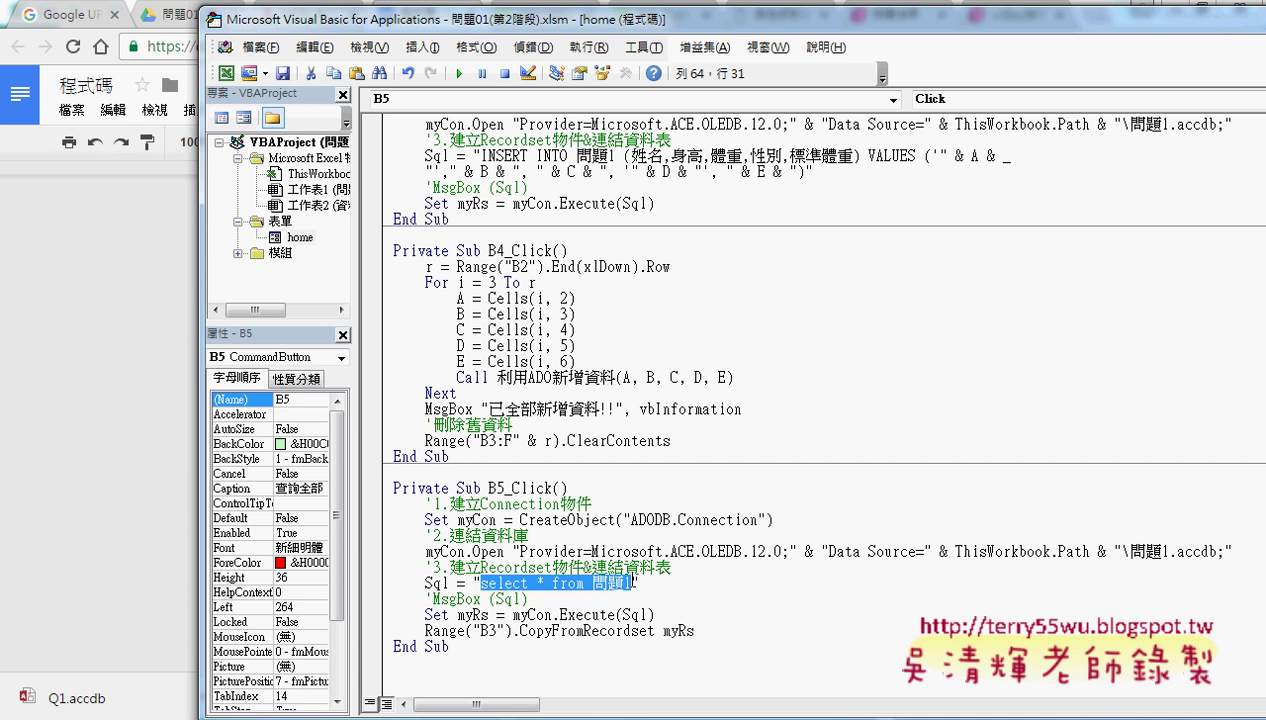
{"action": "left_click_drag", "start_coordinate": [518, 18], "coordinate": [410, 162]}
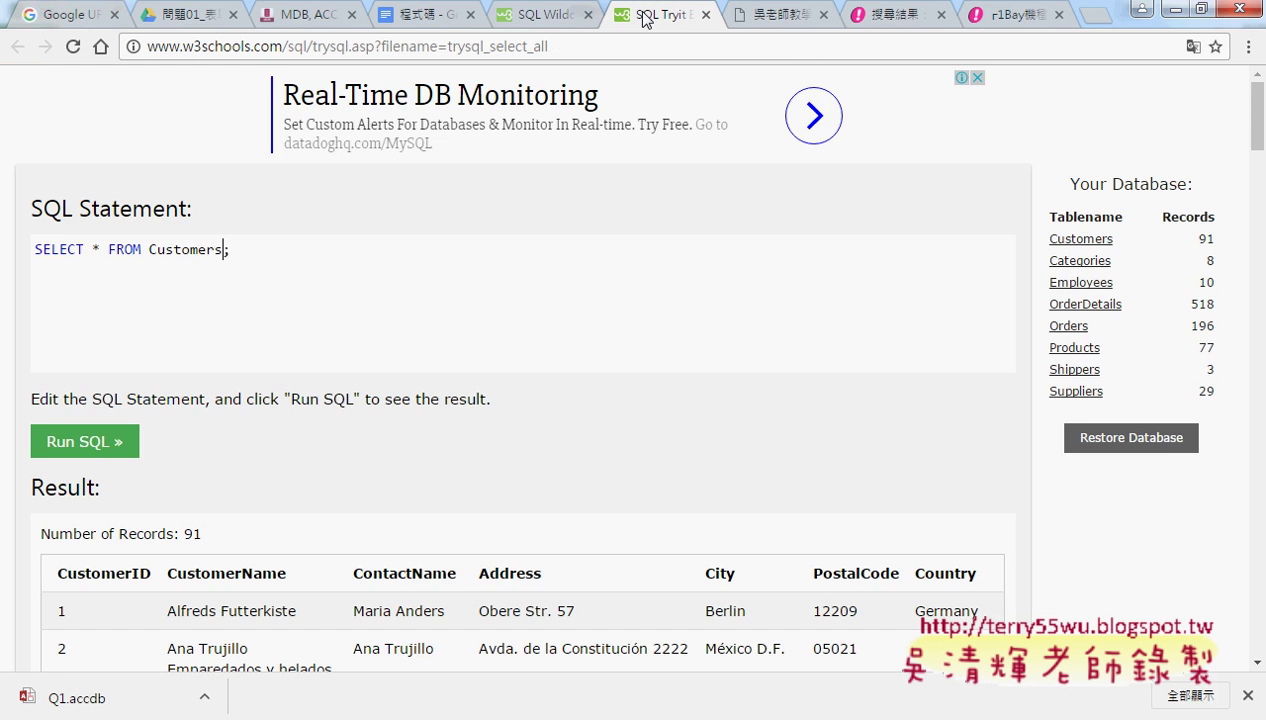
{"action": "left_click", "coordinate": [645, 16]}
Go from the SQL Wildcards page to the SQL WHERE clause tutorial and read its examples
{"action": "left_click", "coordinate": [555, 16]}
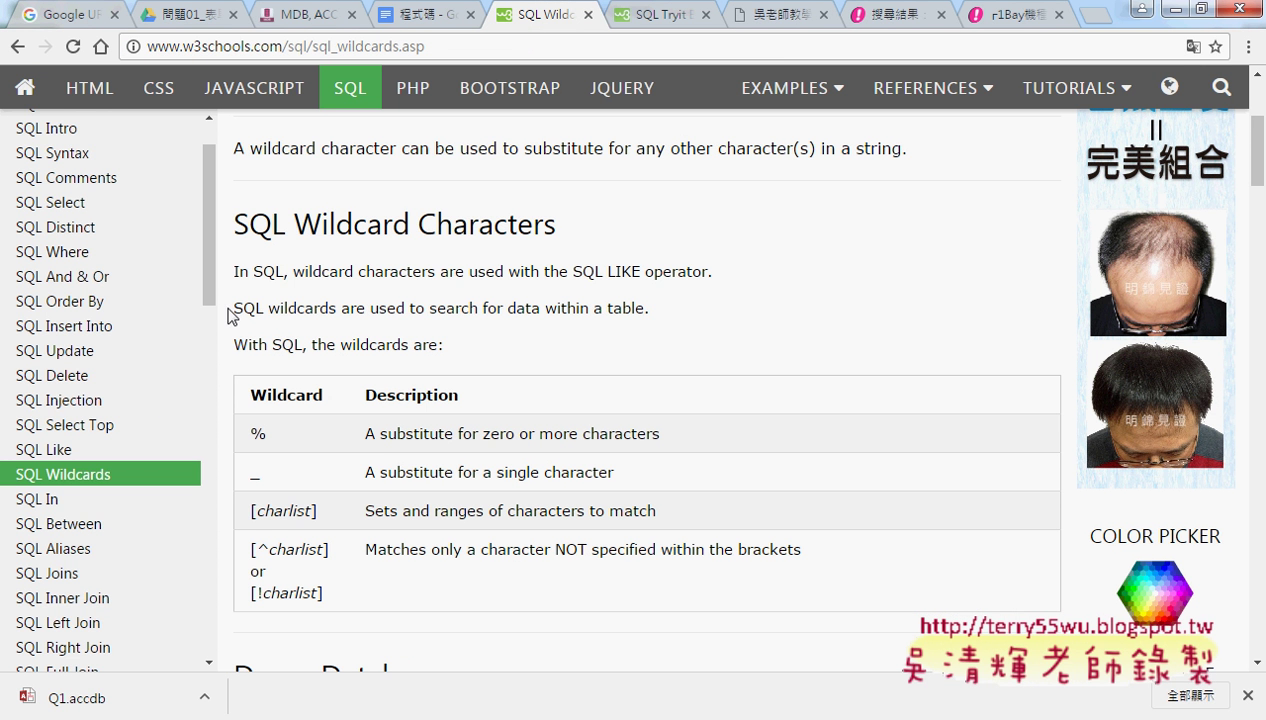
{"action": "scroll", "coordinate": [205, 248], "scroll_direction": "up", "scroll_amount": 1}
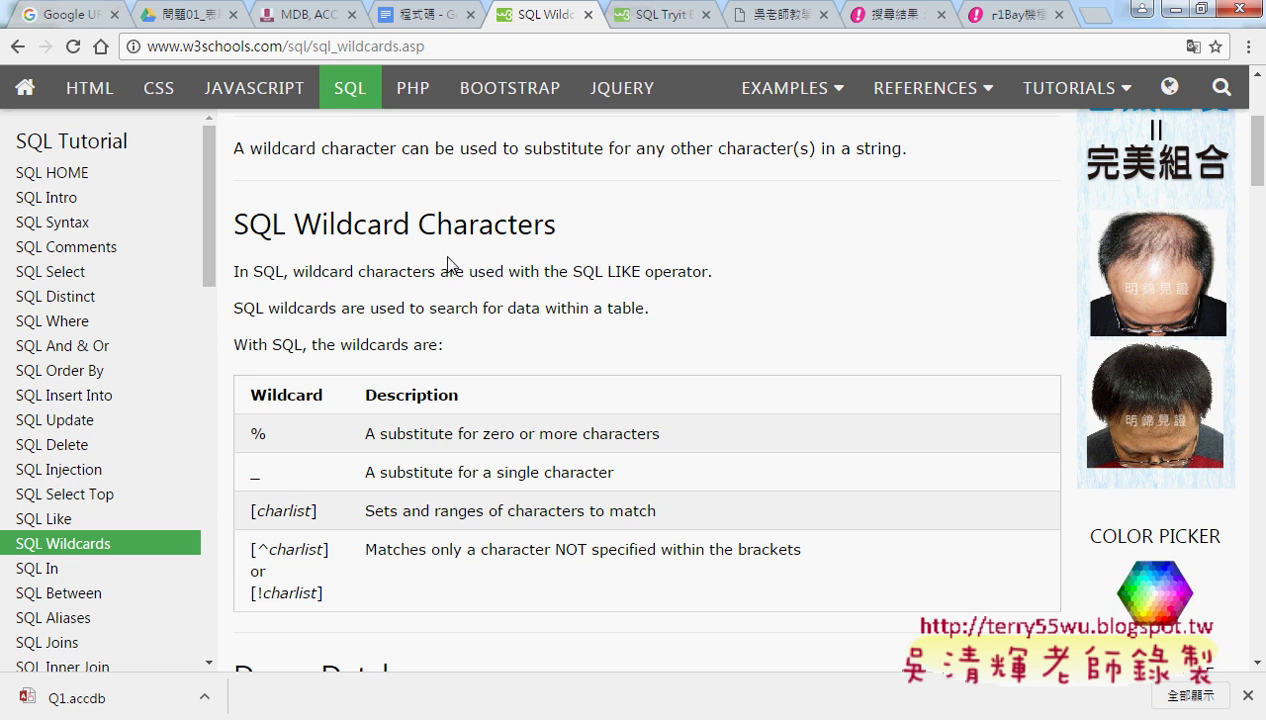
{"action": "scroll", "coordinate": [488, 309], "scroll_direction": "up", "scroll_amount": 3}
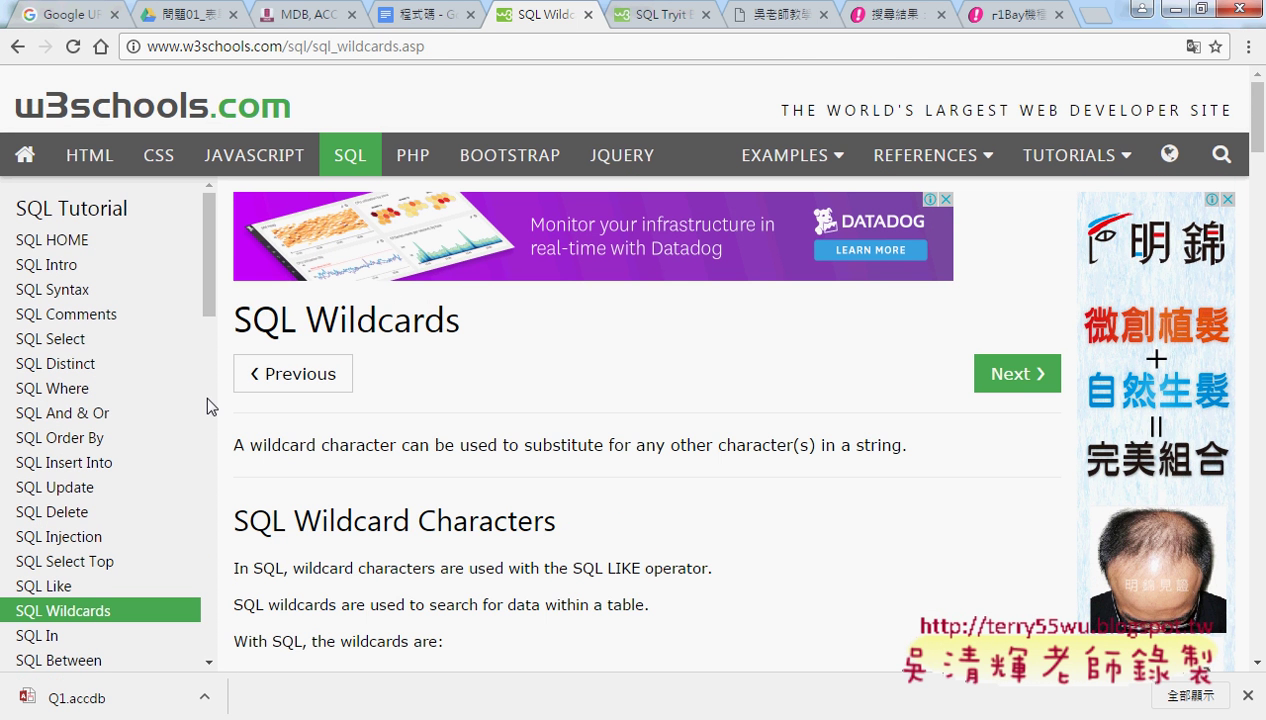
{"action": "left_click", "coordinate": [90, 392]}
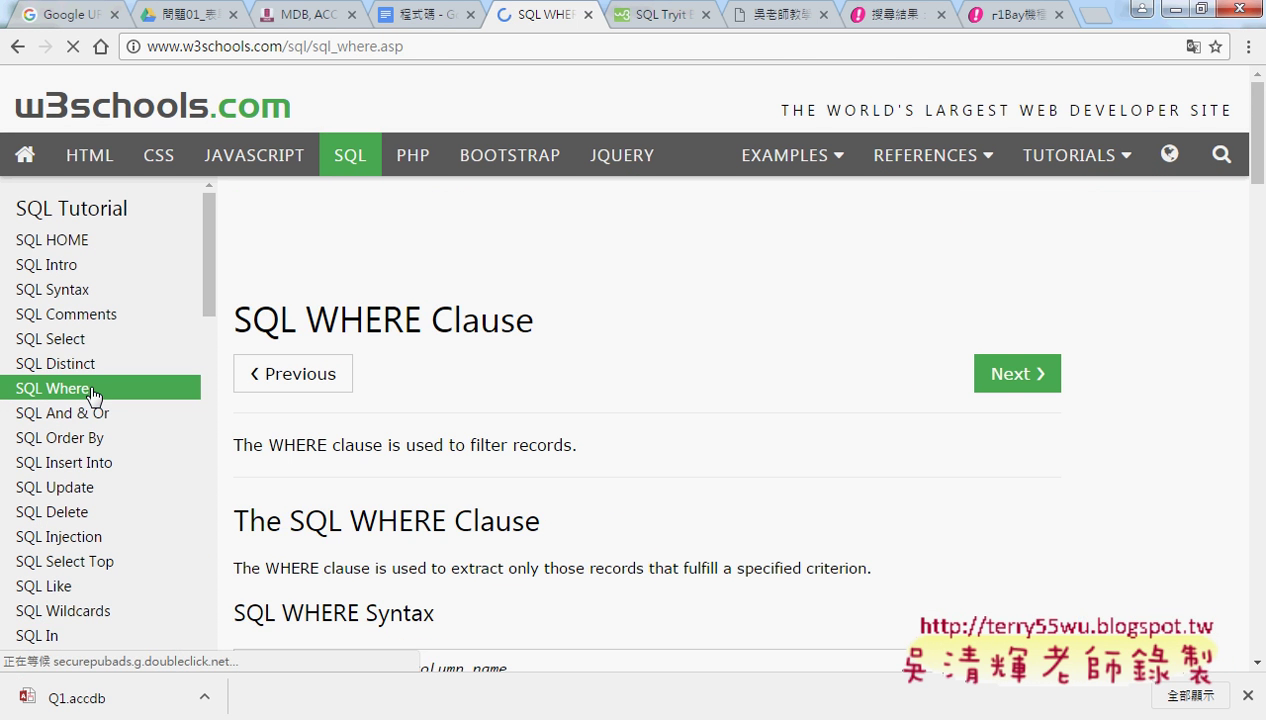
{"action": "scroll", "coordinate": [560, 424], "scroll_direction": "down", "scroll_amount": 1}
{"action": "scroll", "coordinate": [540, 420], "scroll_direction": "down", "scroll_amount": 2}
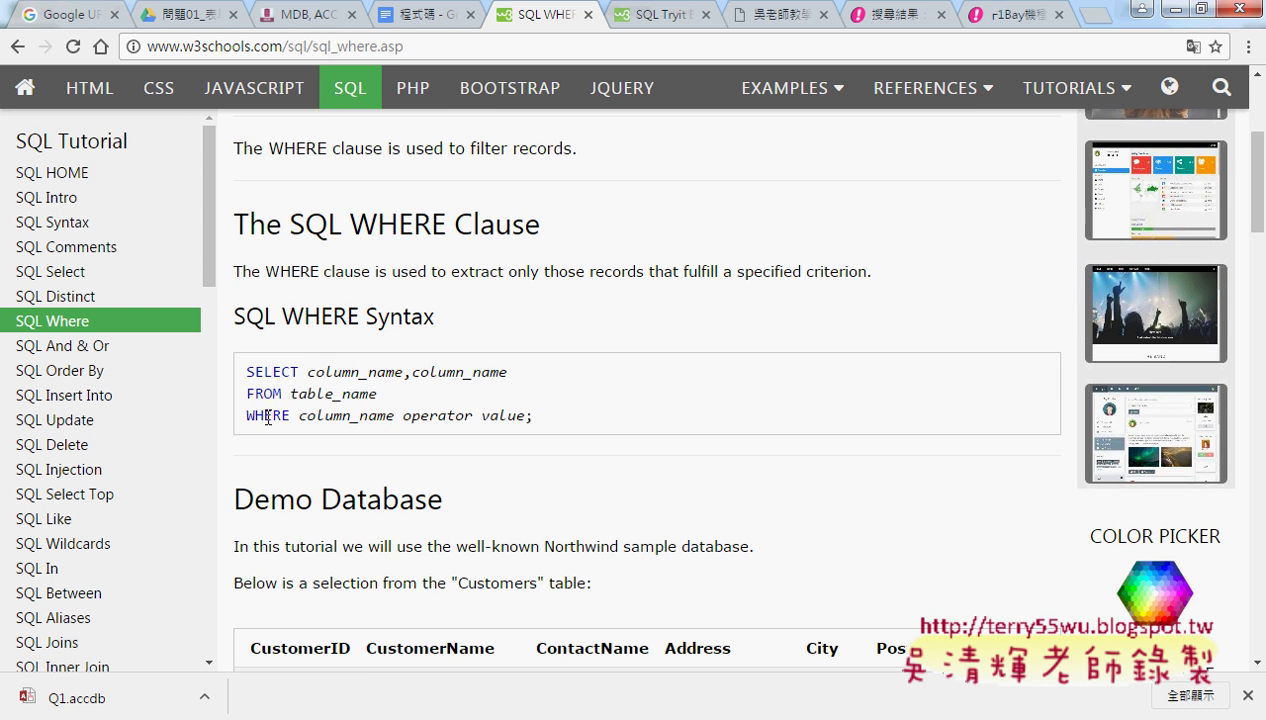
{"action": "scroll", "coordinate": [365, 440], "scroll_direction": "down", "scroll_amount": 2}
{"action": "scroll", "coordinate": [345, 428], "scroll_direction": "up", "scroll_amount": 2}
{"action": "scroll", "coordinate": [373, 372], "scroll_direction": "down", "scroll_amount": 5}
{"action": "scroll", "coordinate": [478, 510], "scroll_direction": "down", "scroll_amount": 3}
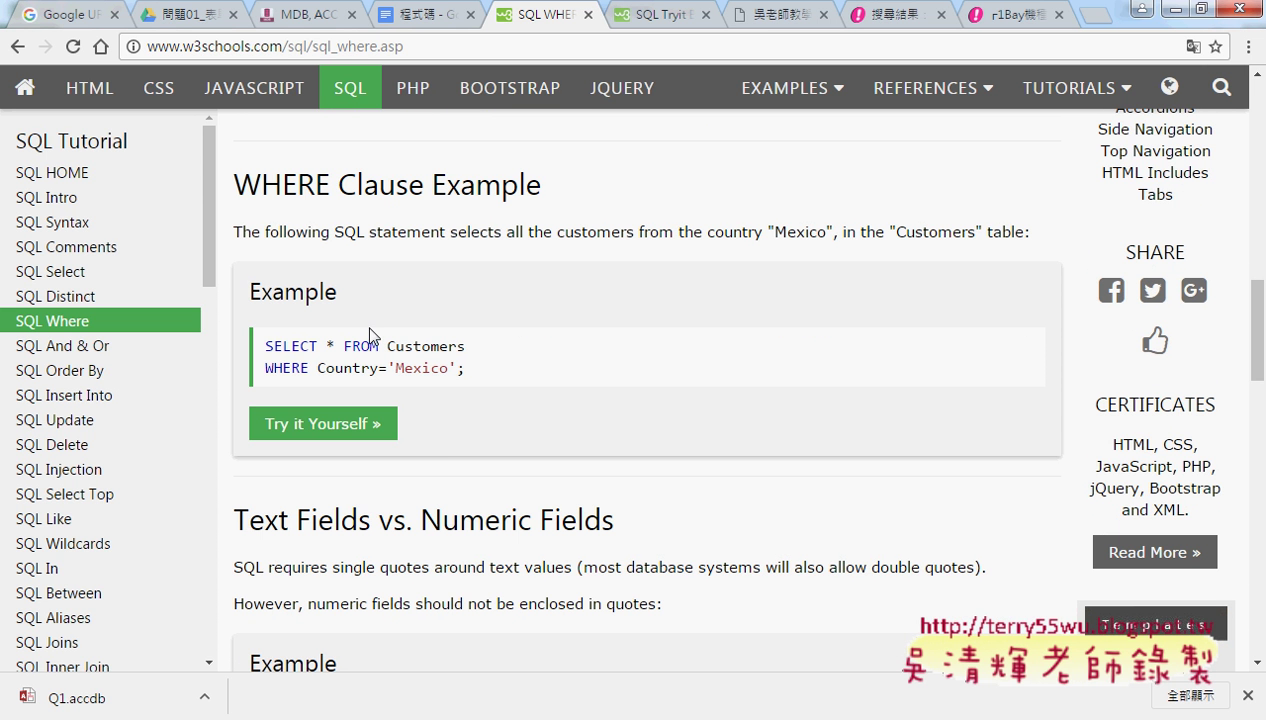
{"action": "left_click", "coordinate": [60, 348]}
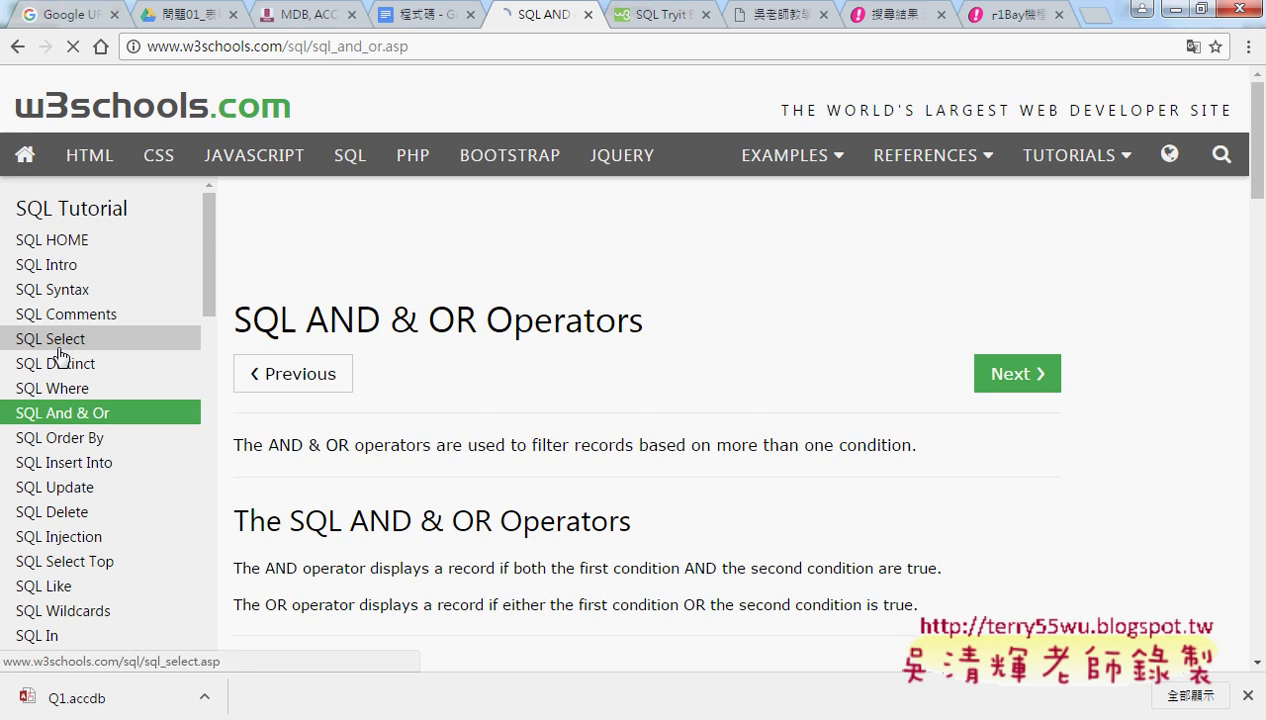
{"action": "scroll", "coordinate": [490, 480], "scroll_direction": "down", "scroll_amount": 2}
{"action": "scroll", "coordinate": [495, 480], "scroll_direction": "down", "scroll_amount": 3}
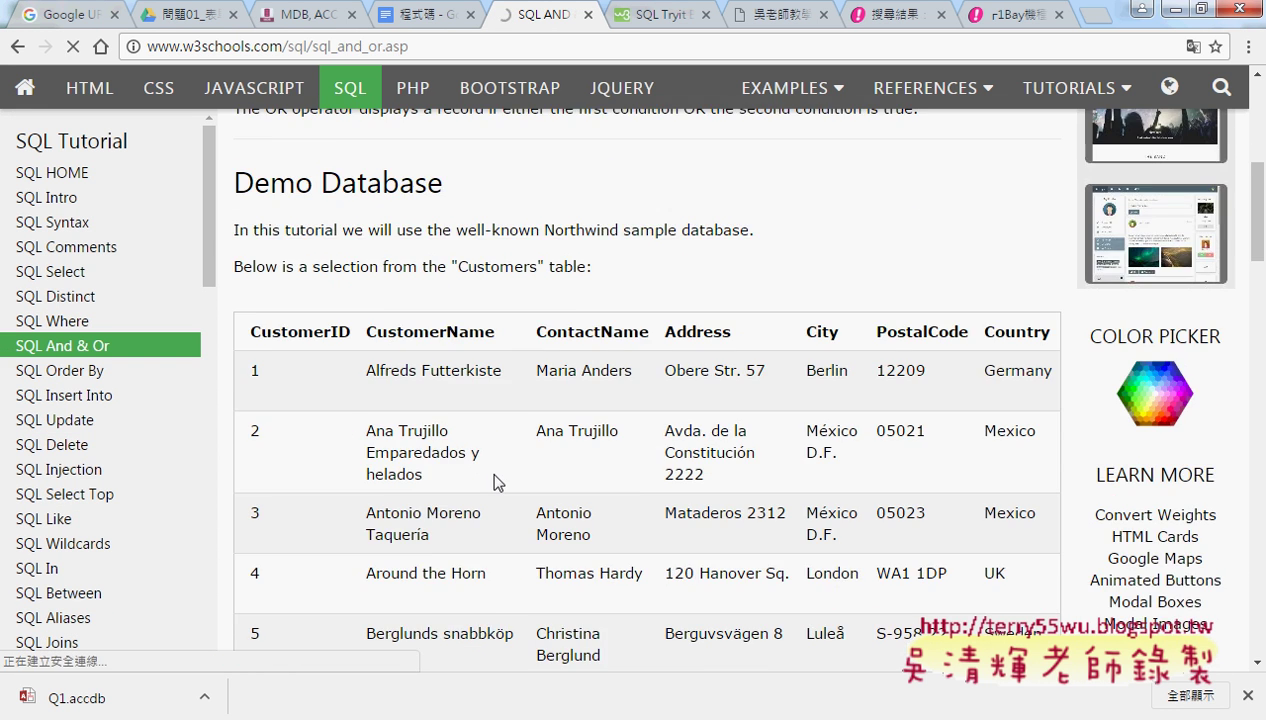
{"action": "scroll", "coordinate": [489, 469], "scroll_direction": "down", "scroll_amount": 3}
{"action": "scroll", "coordinate": [470, 462], "scroll_direction": "down", "scroll_amount": 1}
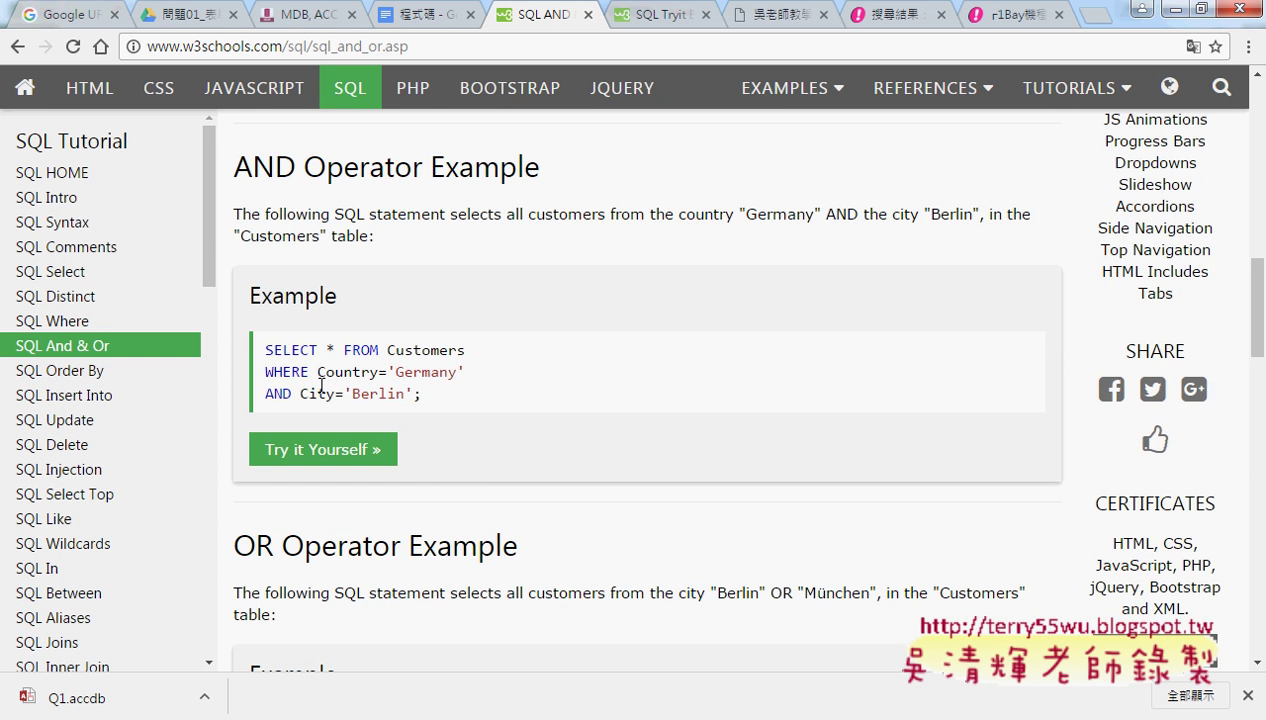
{"action": "left_click_drag", "start_coordinate": [318, 372], "coordinate": [386, 374]}
{"action": "left_click", "coordinate": [406, 372]}
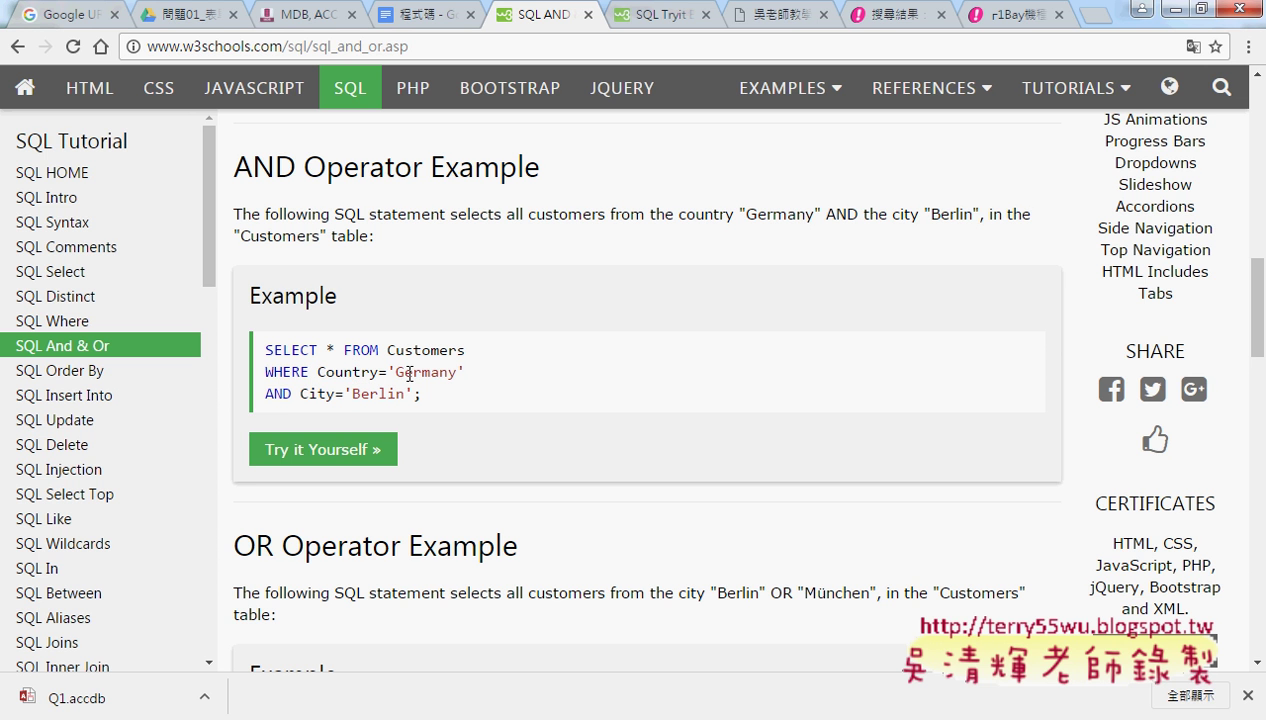
{"action": "left_click_drag", "start_coordinate": [265, 393], "coordinate": [287, 393]}
{"action": "scroll", "coordinate": [361, 366], "scroll_direction": "up", "scroll_amount": 4}
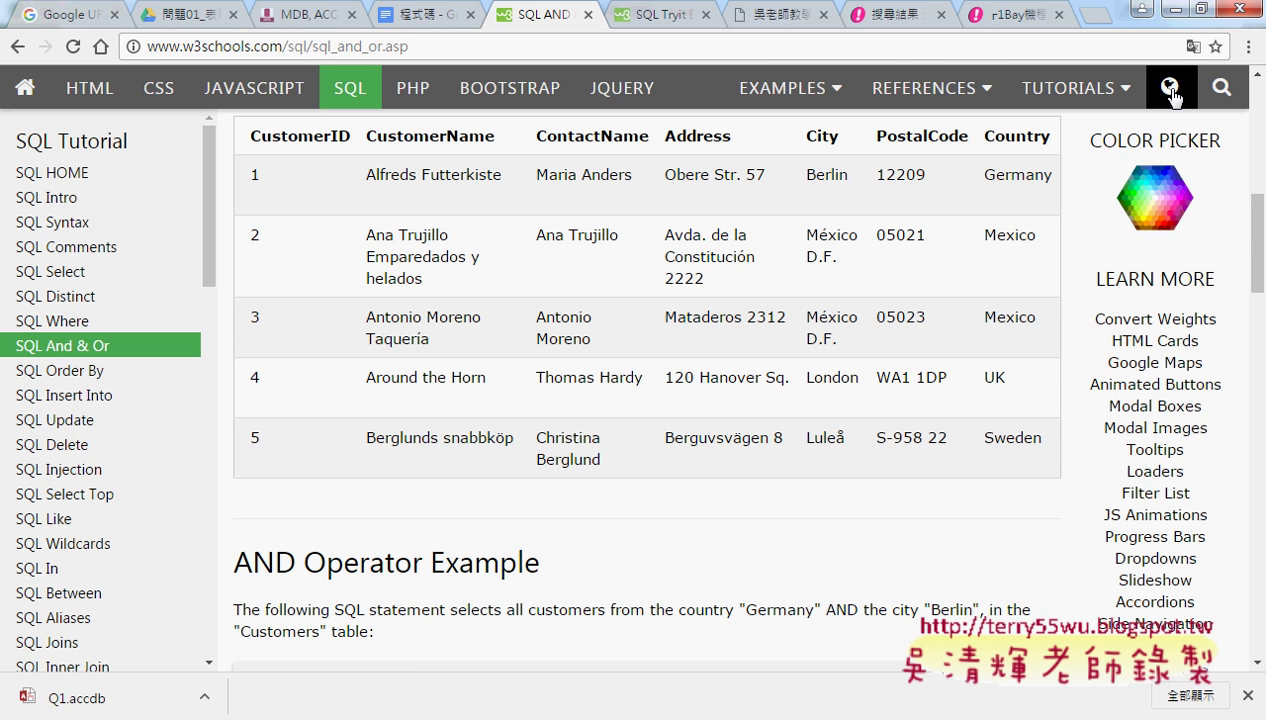
{"action": "left_click", "coordinate": [1170, 93]}
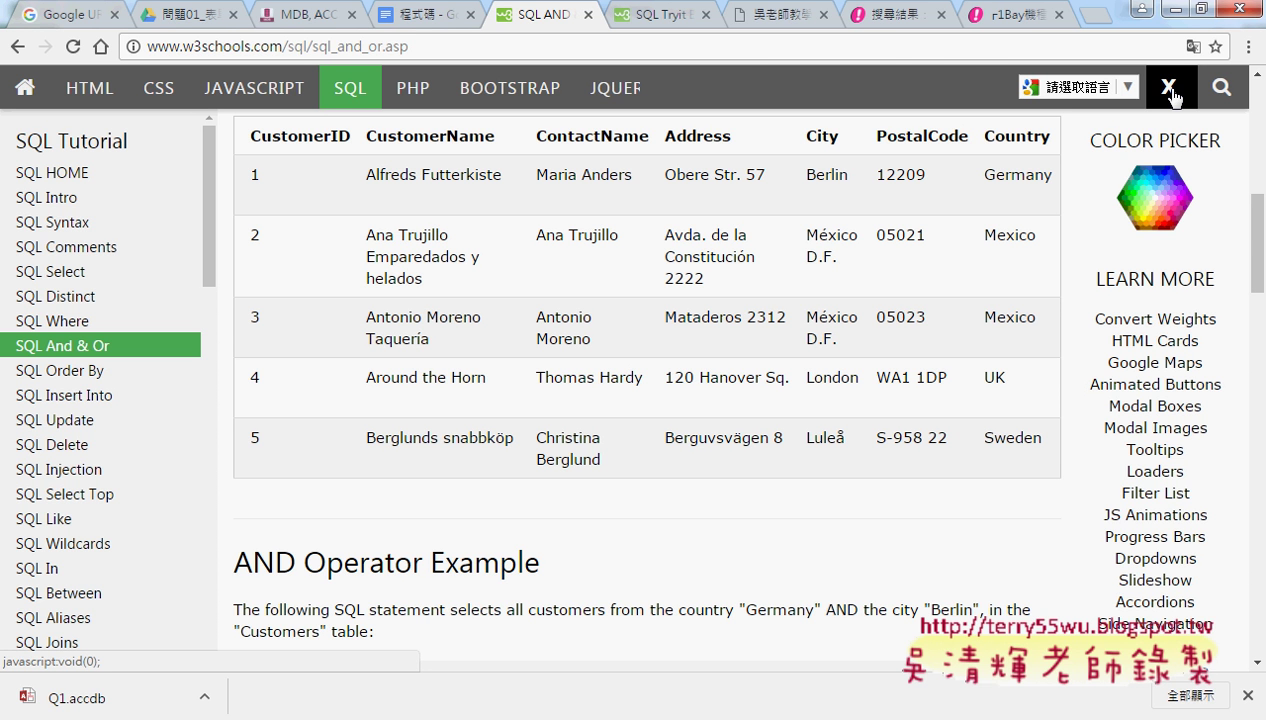
{"action": "left_click", "coordinate": [1071, 95]}
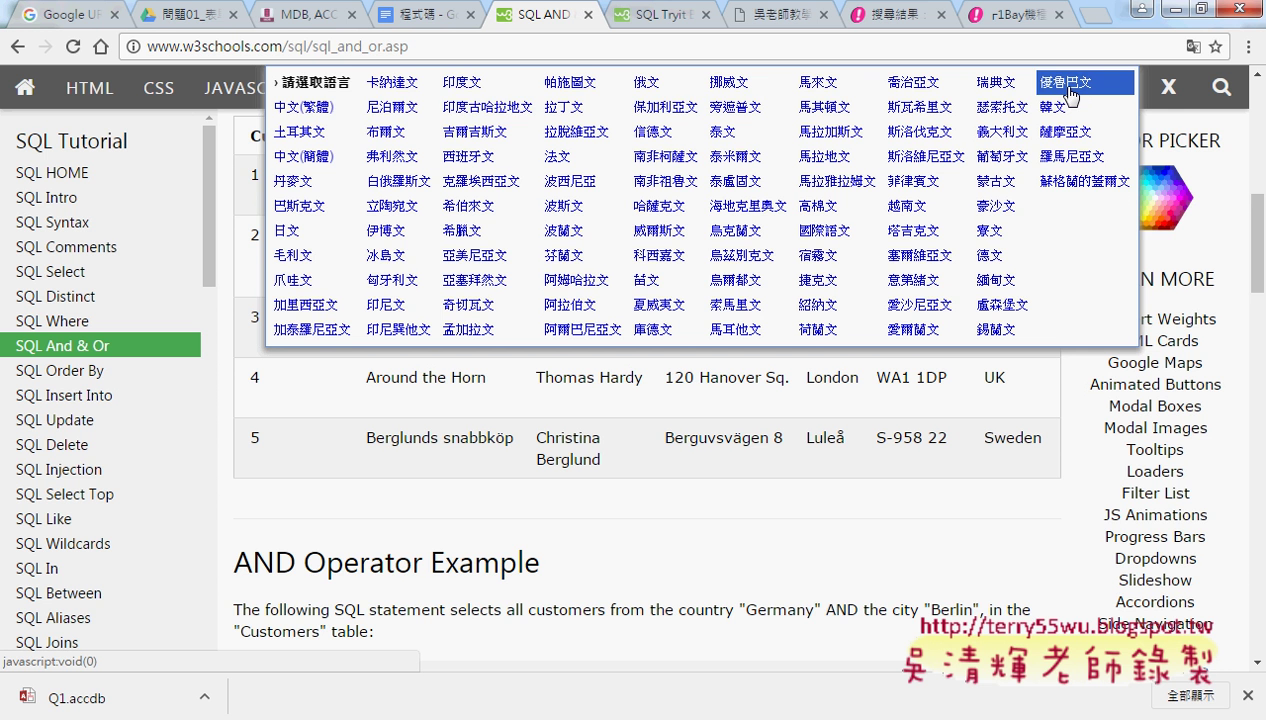
{"action": "left_click", "coordinate": [330, 118]}
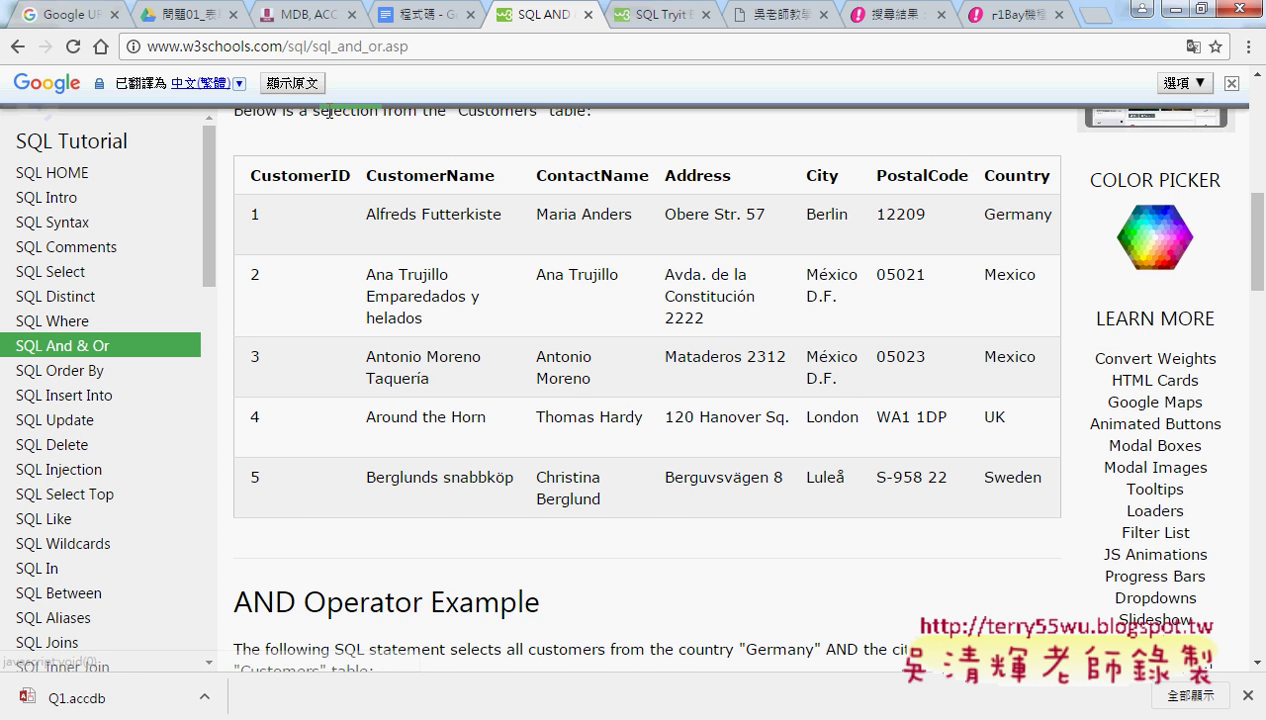
{"action": "scroll", "coordinate": [412, 312], "scroll_direction": "up", "scroll_amount": 2}
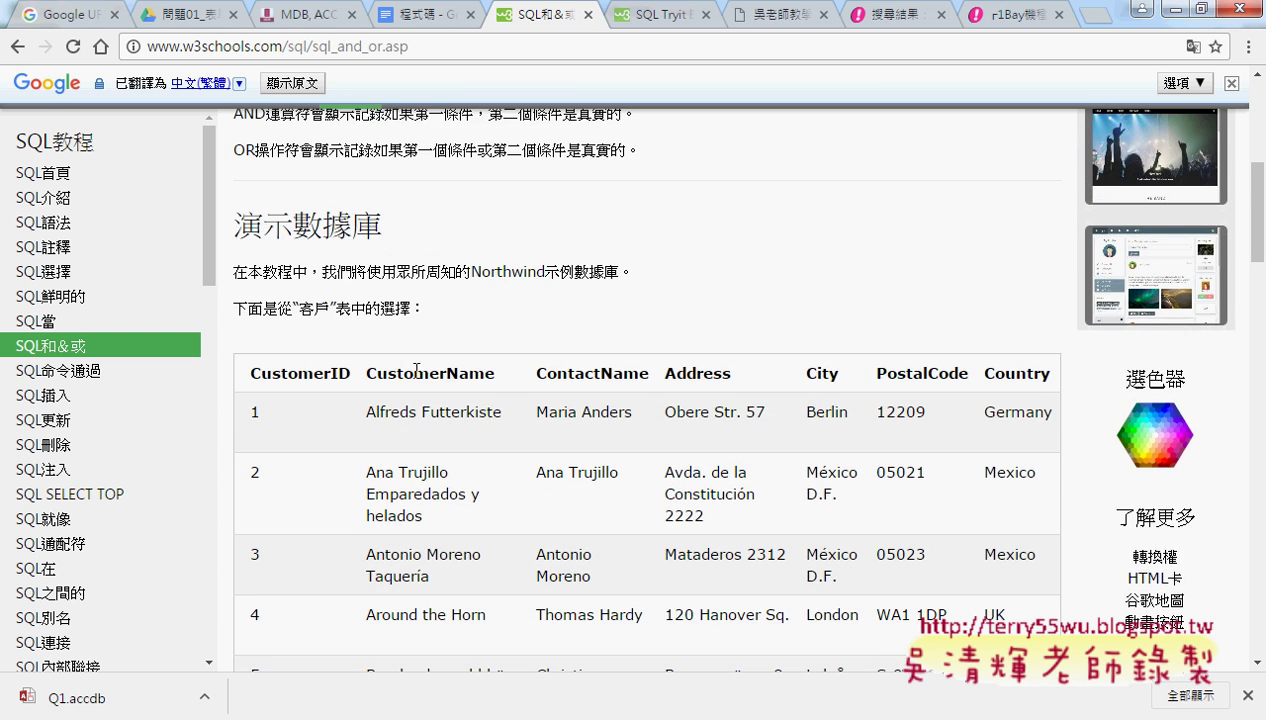
{"action": "scroll", "coordinate": [416, 370], "scroll_direction": "up", "scroll_amount": 1}
{"action": "scroll", "coordinate": [416, 370], "scroll_direction": "up", "scroll_amount": 1}
{"action": "scroll", "coordinate": [416, 370], "scroll_direction": "up", "scroll_amount": 1}
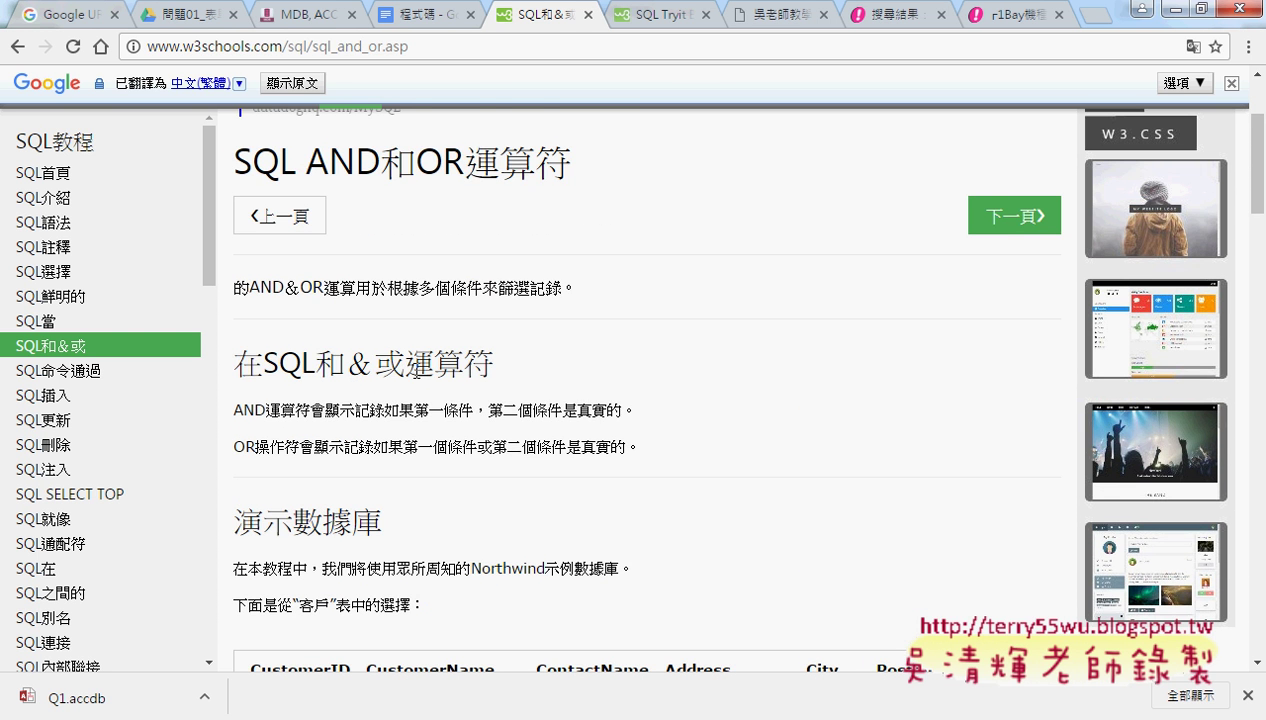
{"action": "scroll", "coordinate": [416, 370], "scroll_direction": "down", "scroll_amount": 1}
{"action": "scroll", "coordinate": [416, 370], "scroll_direction": "down", "scroll_amount": 1}
{"action": "scroll", "coordinate": [416, 370], "scroll_direction": "down", "scroll_amount": 1}
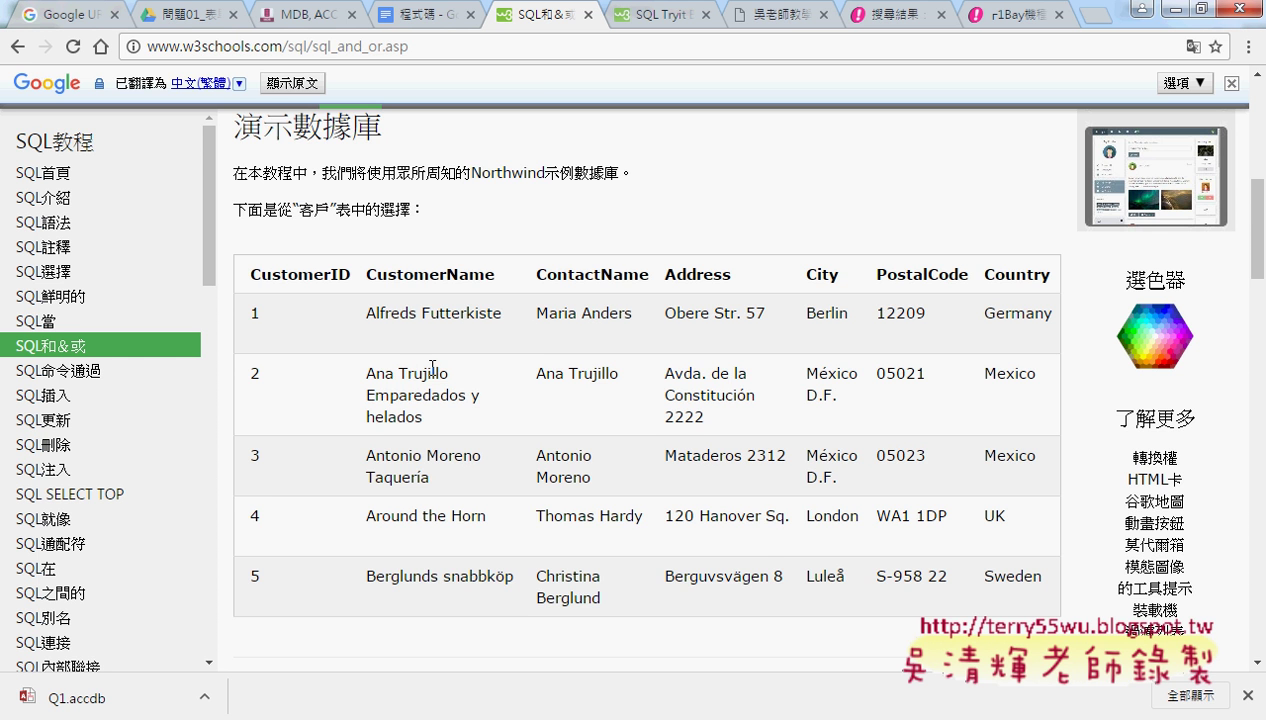
{"action": "scroll", "coordinate": [478, 377], "scroll_direction": "down", "scroll_amount": 1}
{"action": "scroll", "coordinate": [510, 385], "scroll_direction": "down", "scroll_amount": 1}
{"action": "scroll", "coordinate": [556, 415], "scroll_direction": "down", "scroll_amount": 1}
{"action": "scroll", "coordinate": [667, 428], "scroll_direction": "down", "scroll_amount": 1}
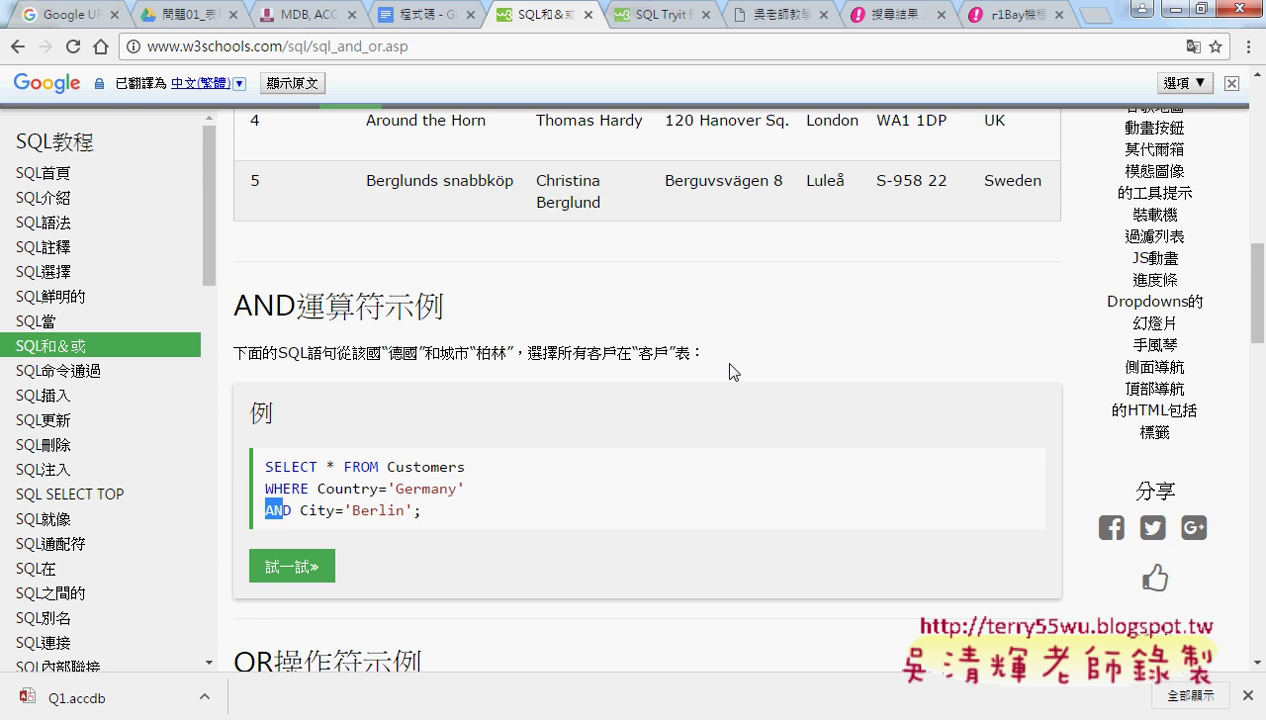
{"action": "scroll", "coordinate": [735, 372], "scroll_direction": "down", "scroll_amount": 1}
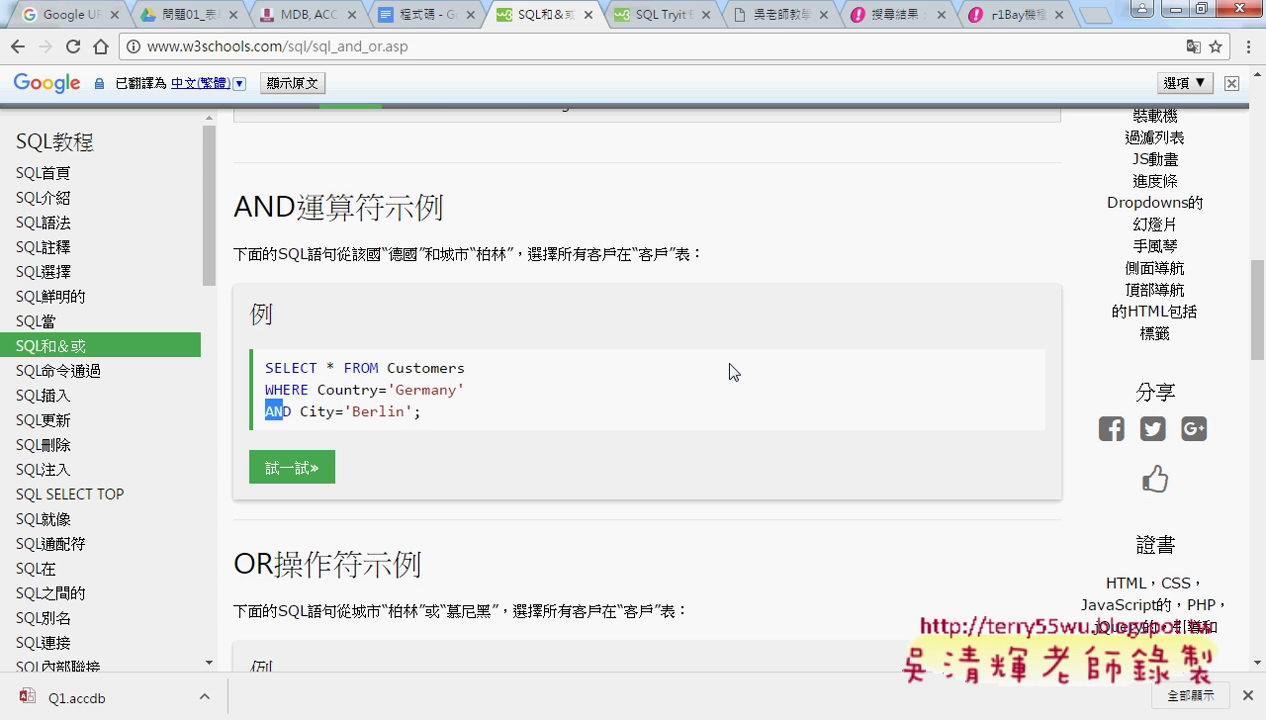
{"action": "scroll", "coordinate": [734, 372], "scroll_direction": "down", "scroll_amount": 1}
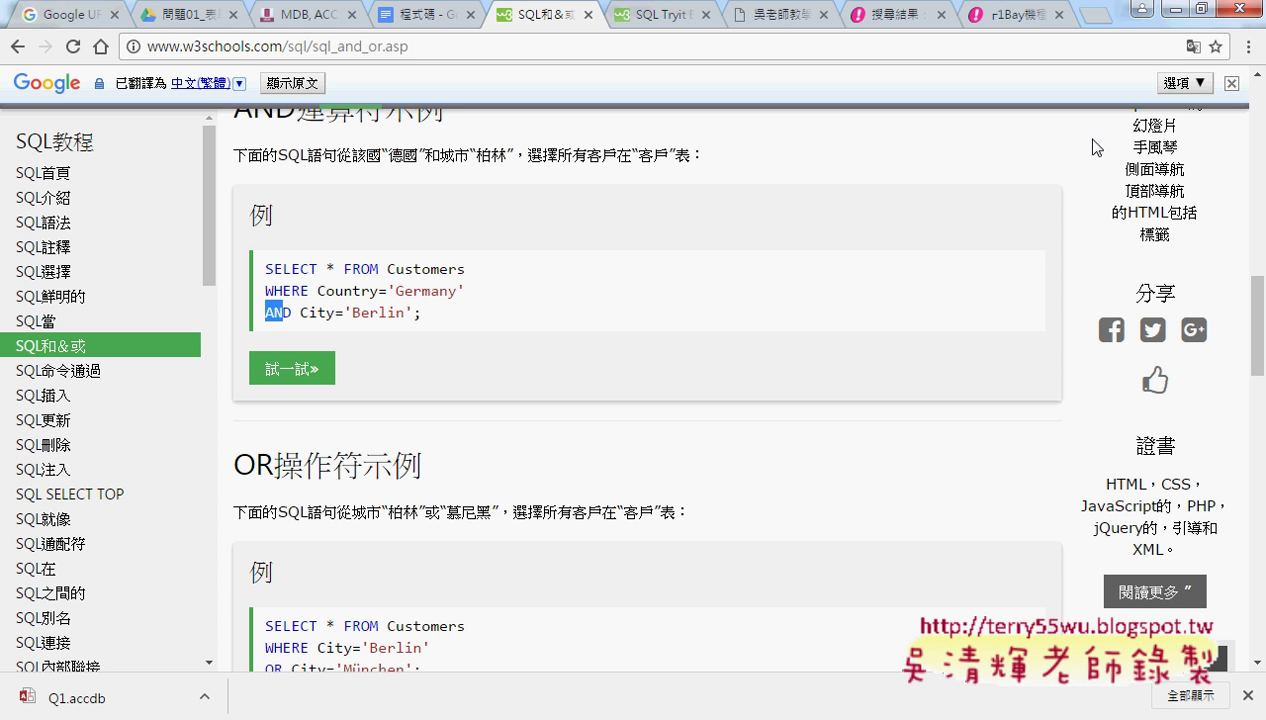
{"action": "left_click", "coordinate": [1232, 88]}
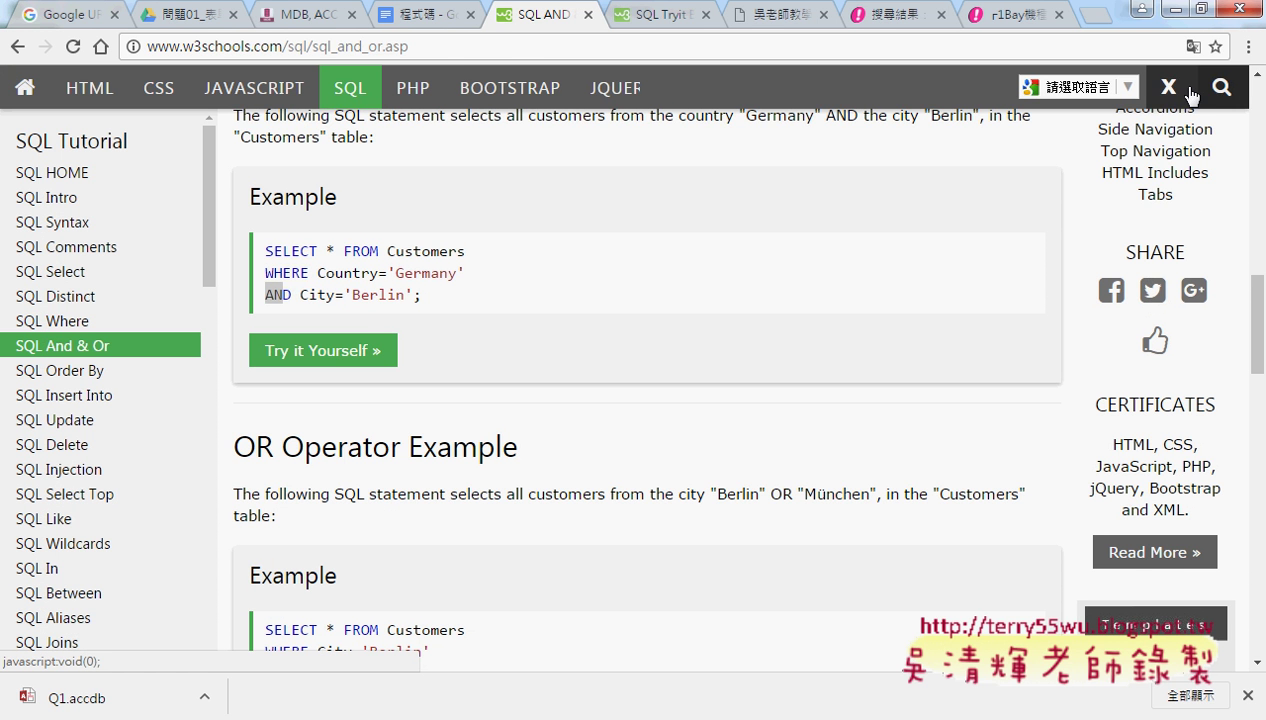
Open the page translation language list, then dismiss it
{"action": "left_click", "coordinate": [1172, 95]}
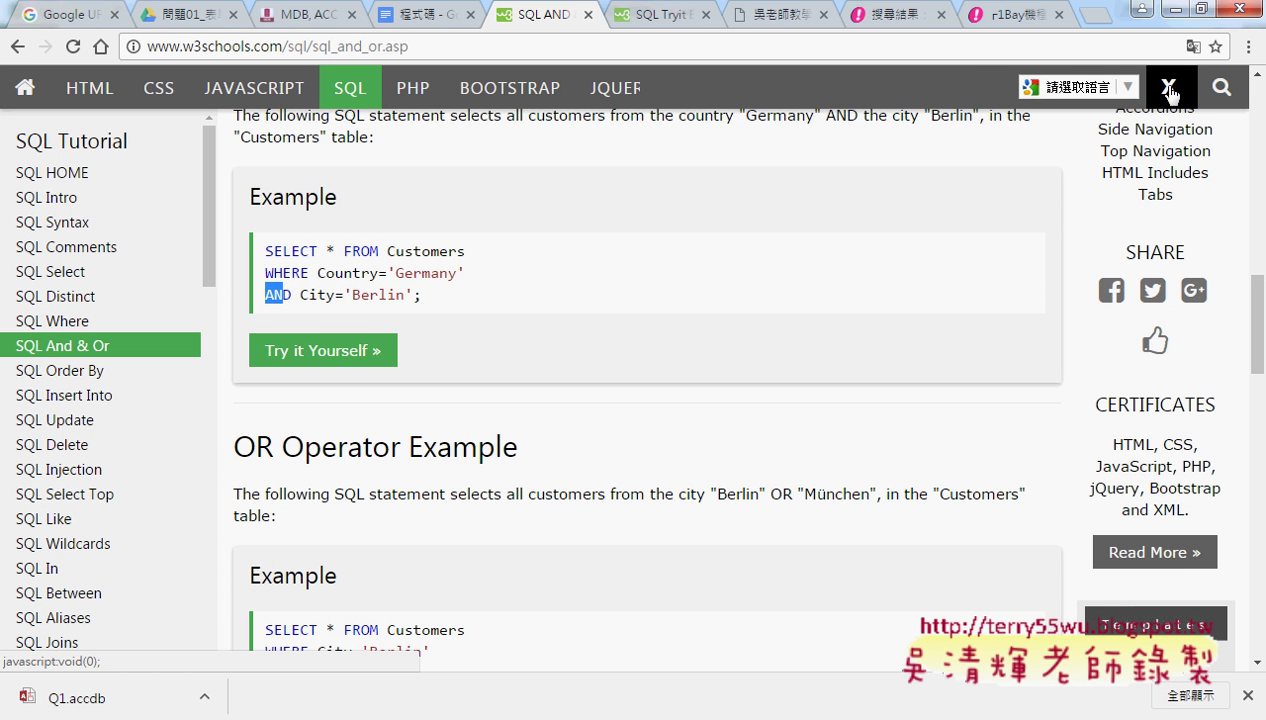
{"action": "left_click", "coordinate": [1125, 88]}
{"action": "left_click", "coordinate": [800, 595]}
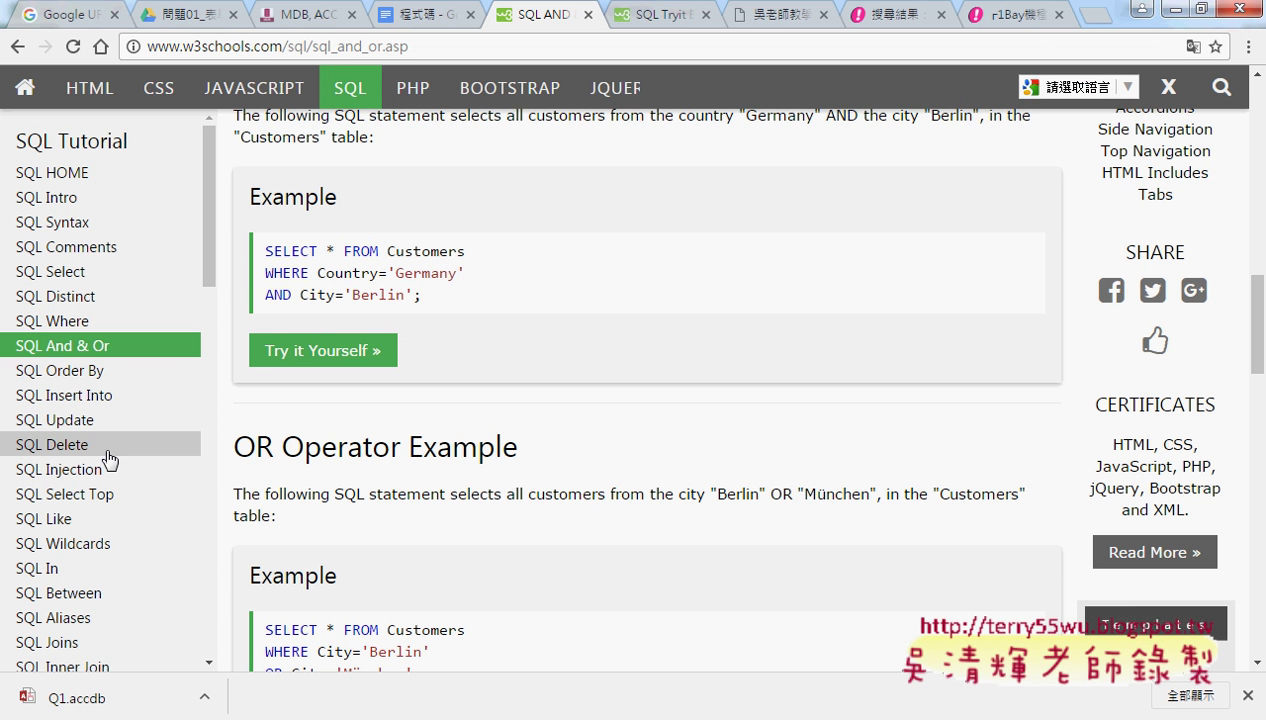
Open the SQL LIKE tutorial and highlight the 's%' pattern in its example
{"action": "left_click", "coordinate": [76, 520]}
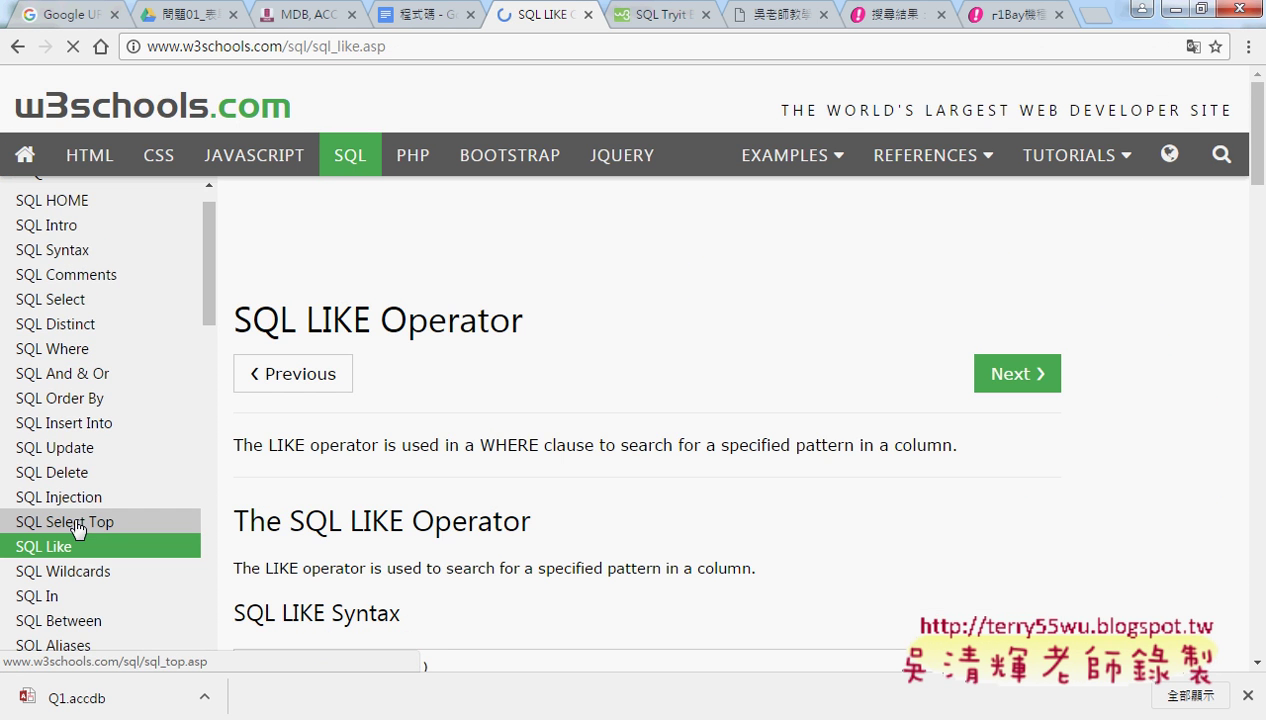
{"action": "scroll", "coordinate": [545, 503], "scroll_direction": "down", "scroll_amount": 3}
{"action": "scroll", "coordinate": [545, 503], "scroll_direction": "down", "scroll_amount": 1}
{"action": "scroll", "coordinate": [545, 503], "scroll_direction": "down", "scroll_amount": 1}
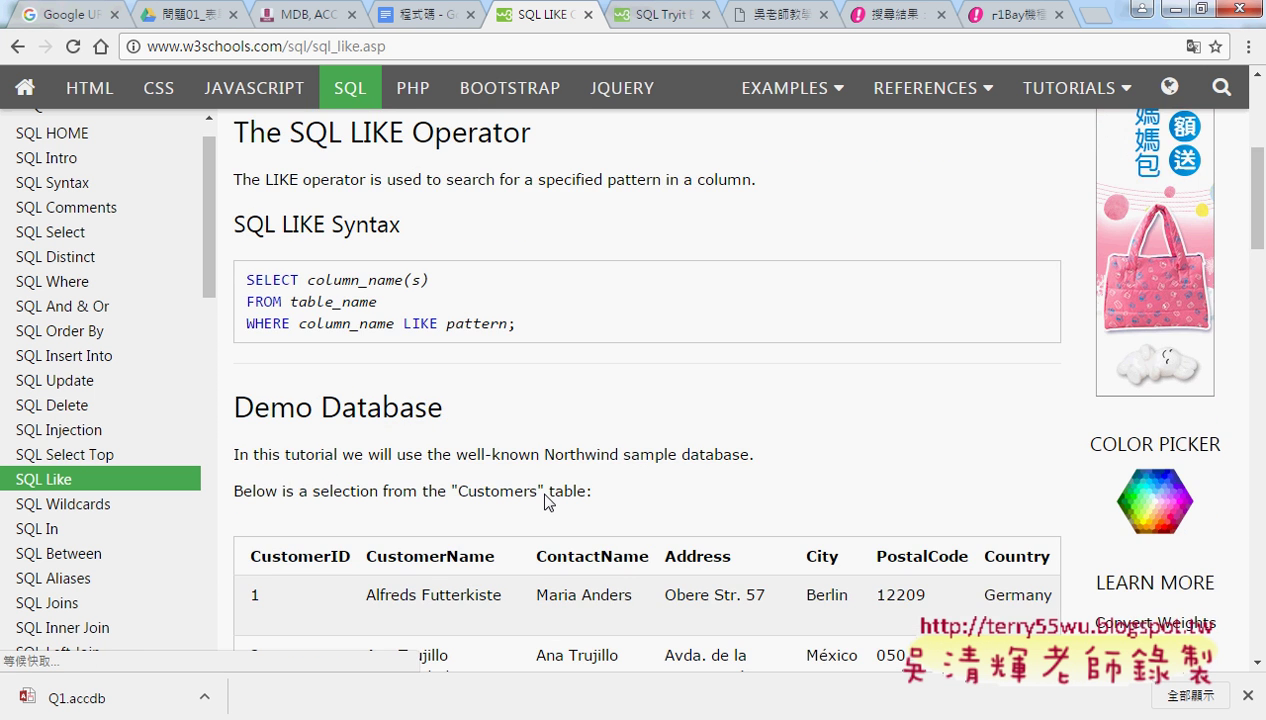
{"action": "scroll", "coordinate": [545, 503], "scroll_direction": "down", "scroll_amount": 2}
{"action": "scroll", "coordinate": [545, 500], "scroll_direction": "down", "scroll_amount": 2}
{"action": "scroll", "coordinate": [545, 503], "scroll_direction": "down", "scroll_amount": 4}
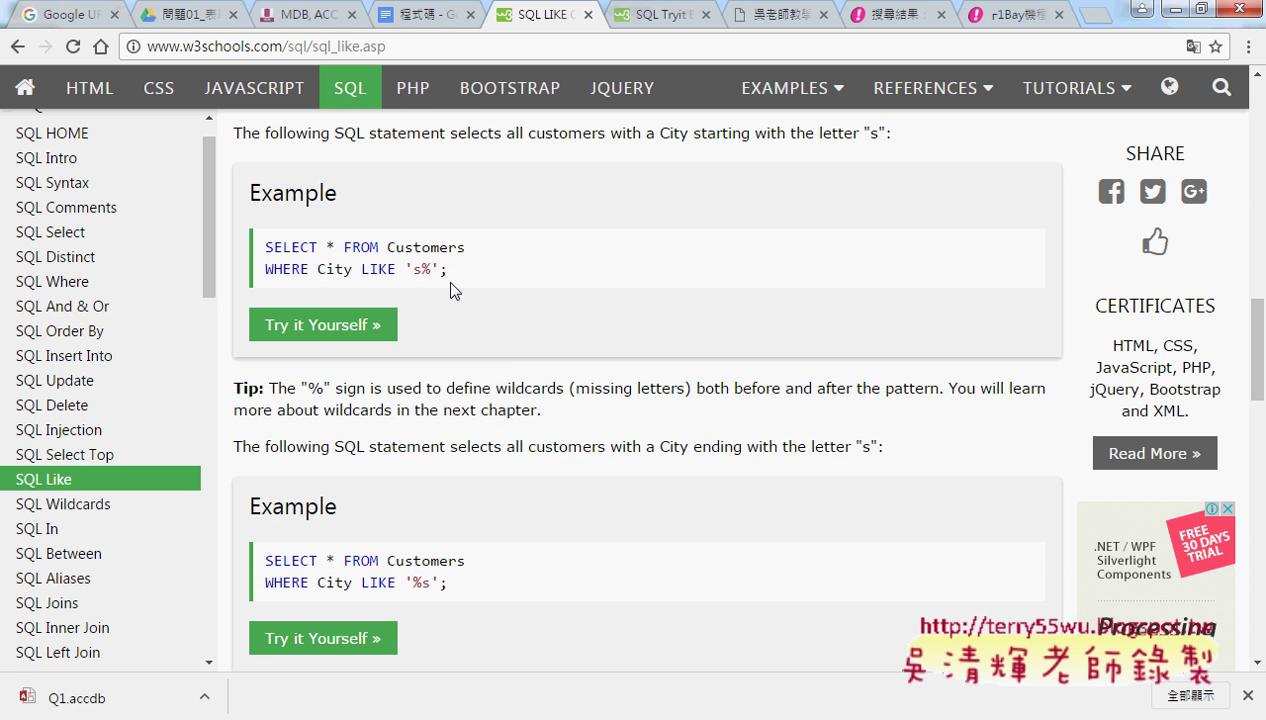
{"action": "left_click_drag", "start_coordinate": [414, 268], "coordinate": [431, 268]}
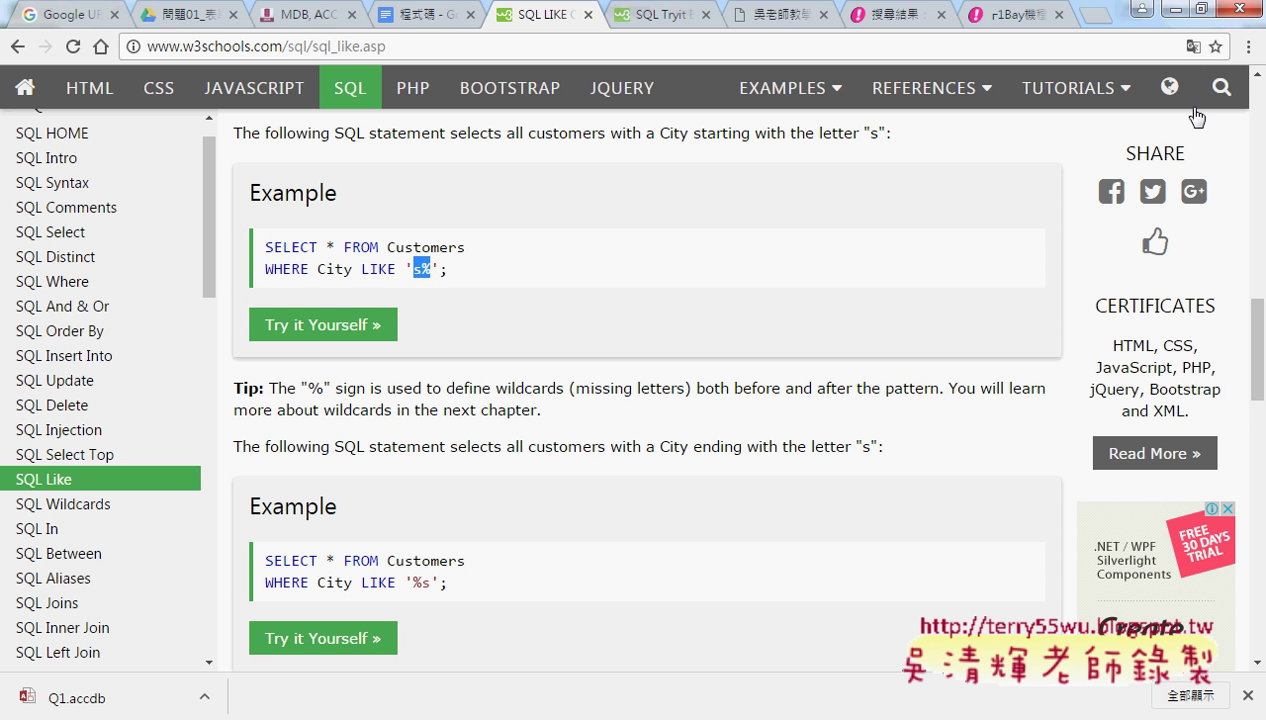
Review B5_Click in the editor, then launch the 標準體重計算 form from the worksheet and move it aside
{"action": "left_click", "coordinate": [1174, 12]}
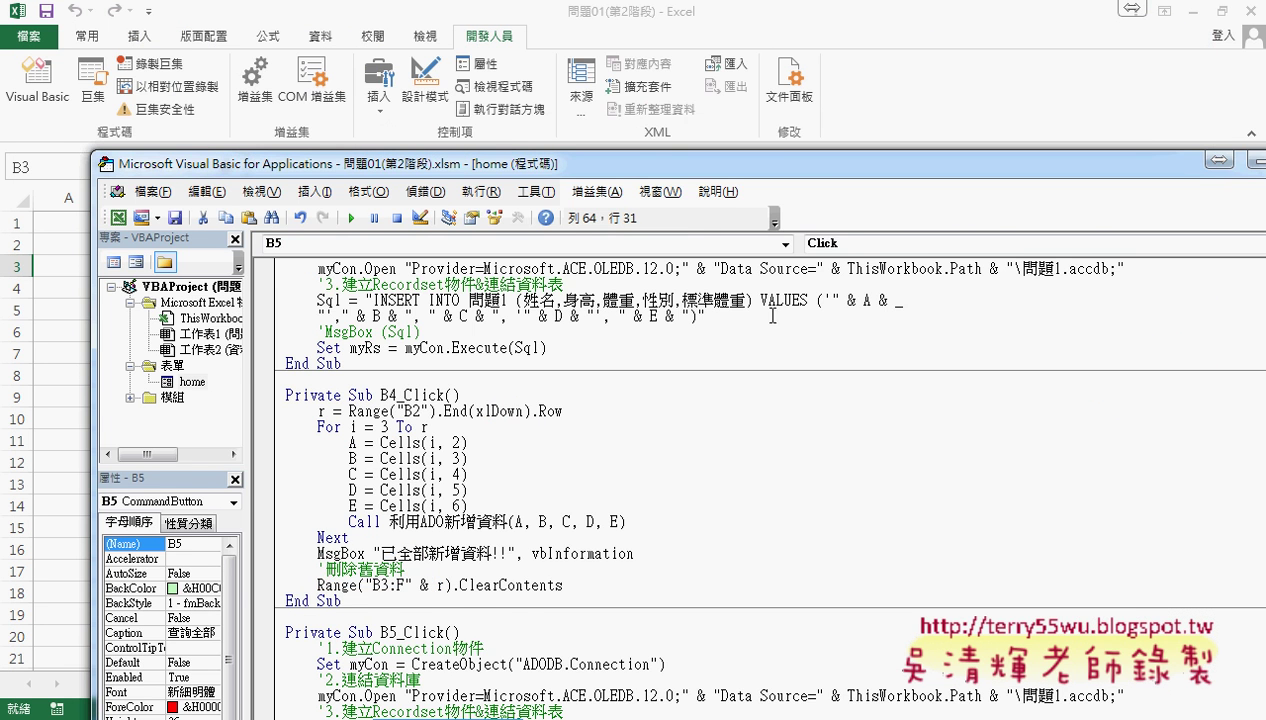
{"action": "left_click_drag", "start_coordinate": [686, 173], "coordinate": [686, 74]}
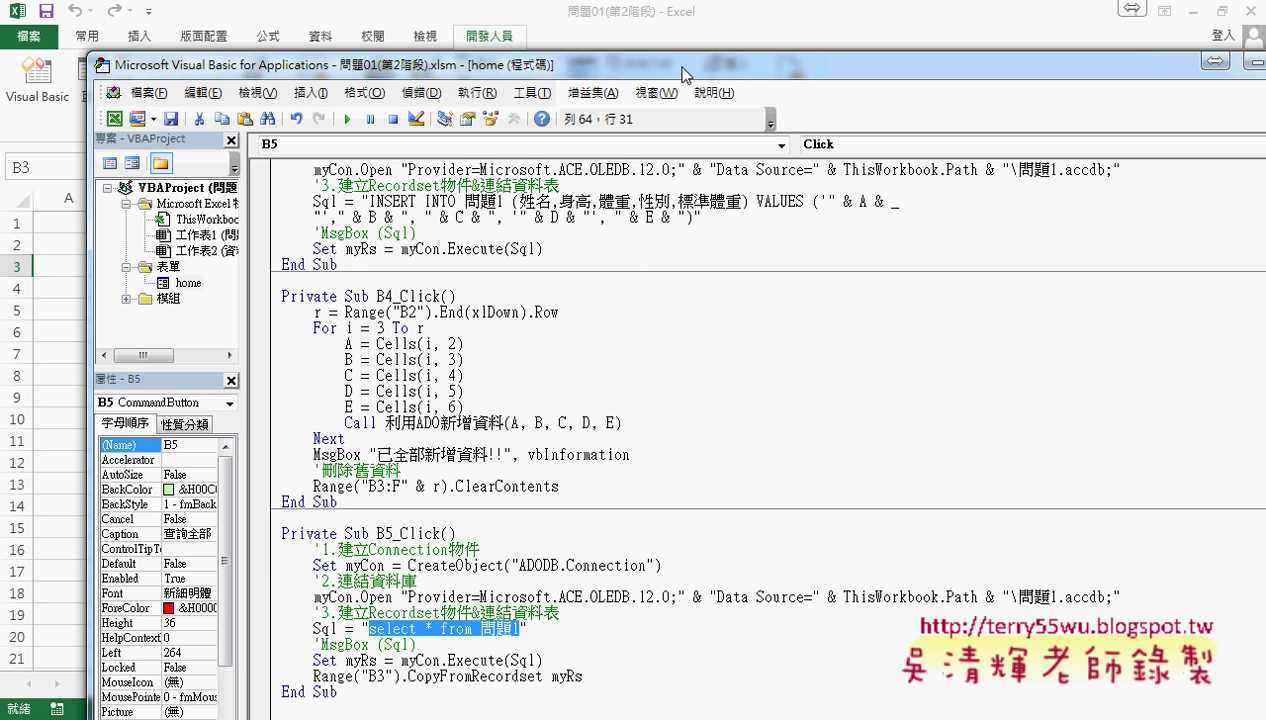
{"action": "left_click", "coordinate": [450, 10]}
{"action": "left_click", "coordinate": [740, 348]}
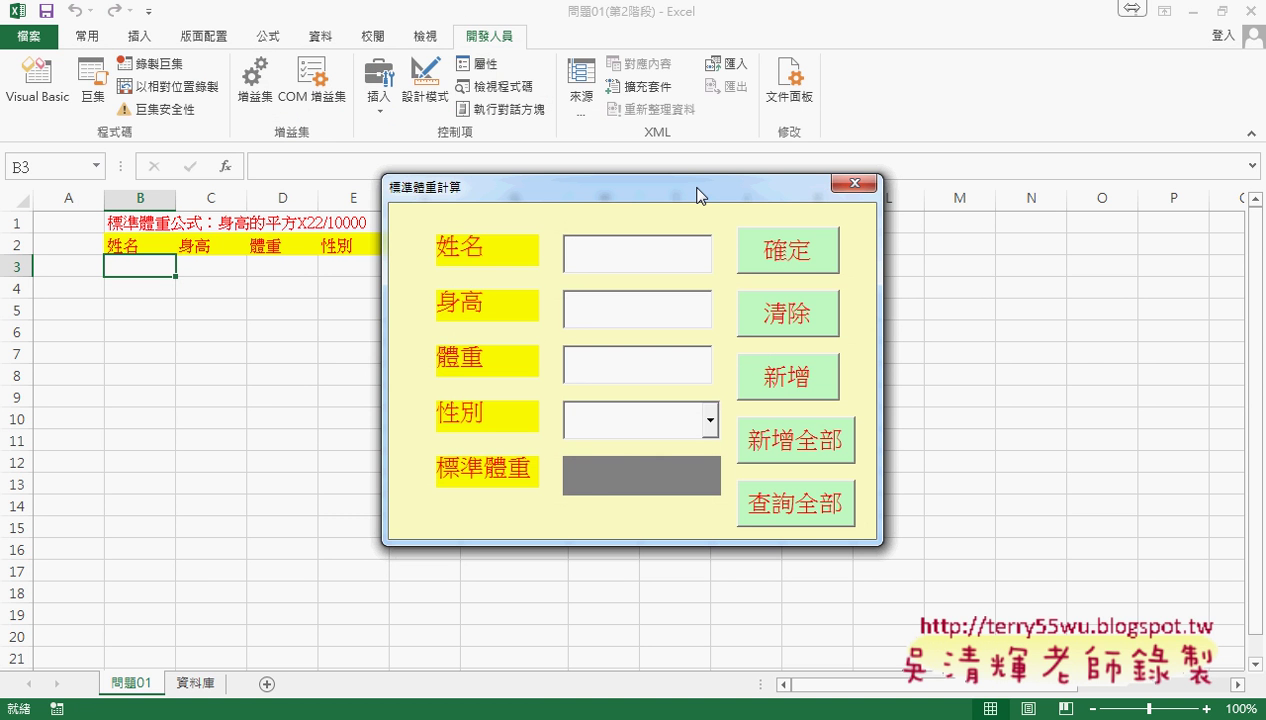
{"action": "left_click_drag", "start_coordinate": [855, 196], "coordinate": [938, 107]}
Run 查詢全部 on the form to load the 12 database records starting at B3
{"action": "left_click", "coordinate": [1035, 420]}
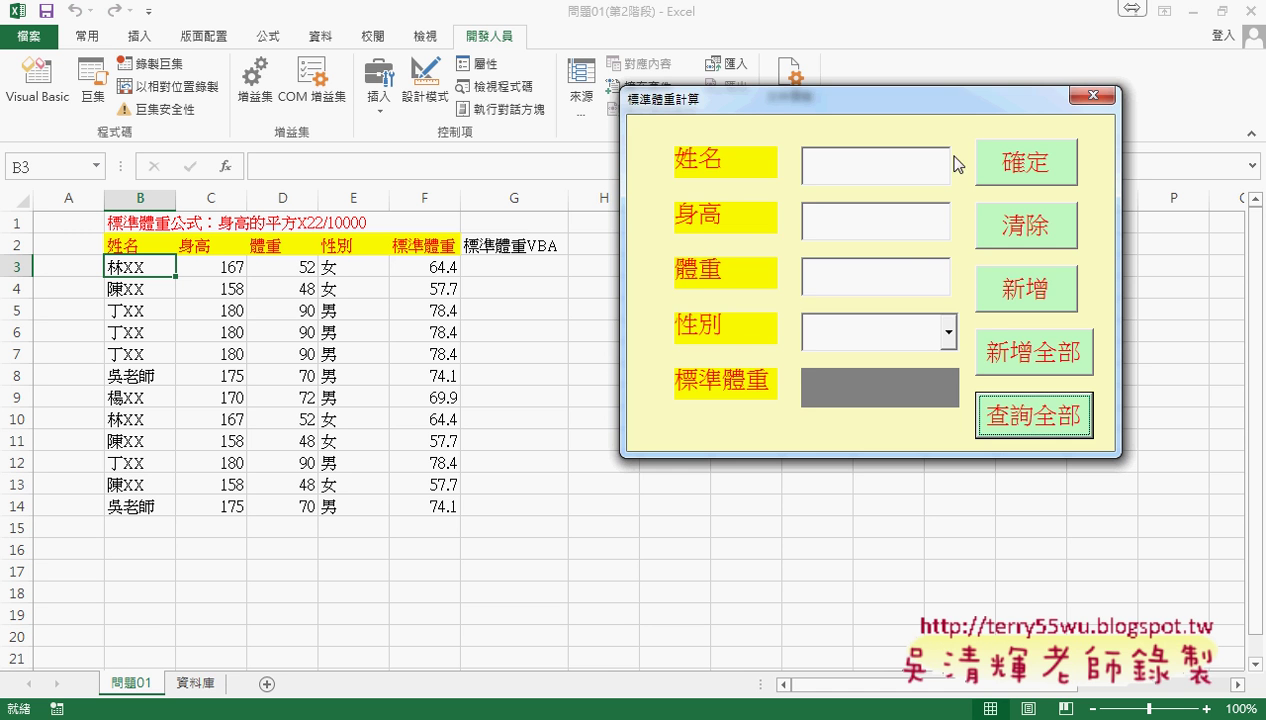
Close the 標準體重計算 form with its X button
{"action": "left_click", "coordinate": [1093, 95]}
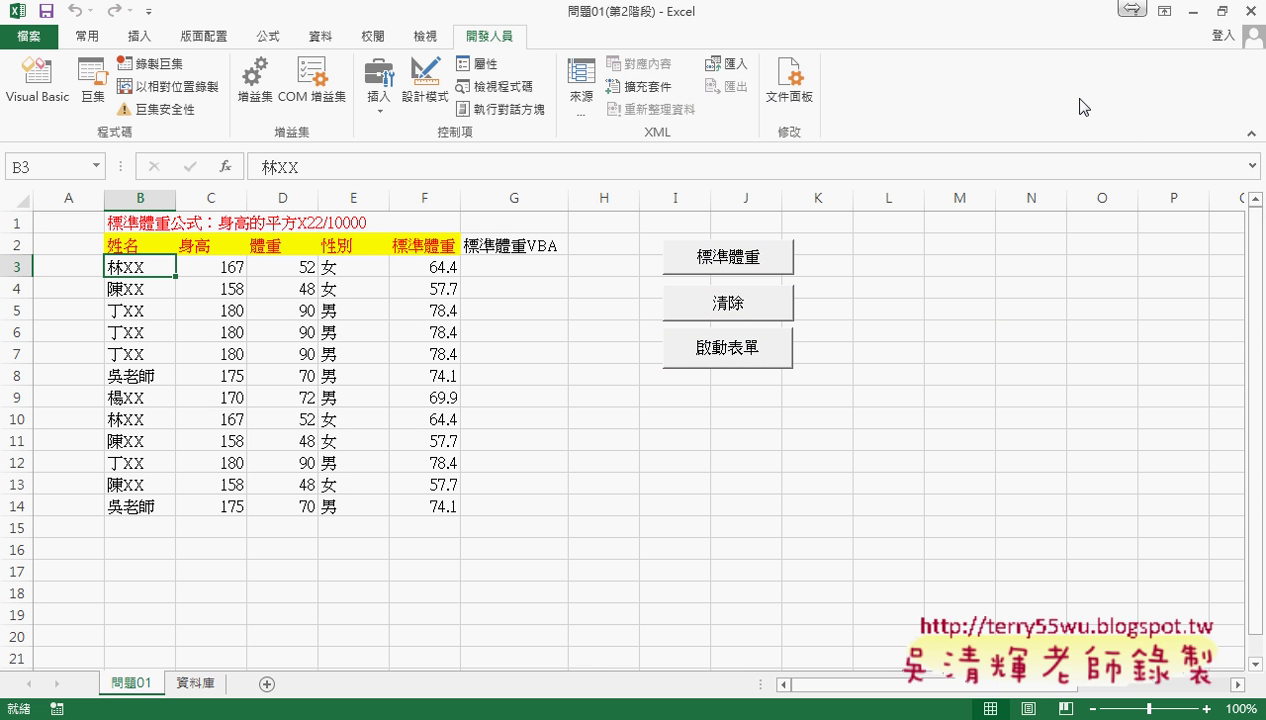